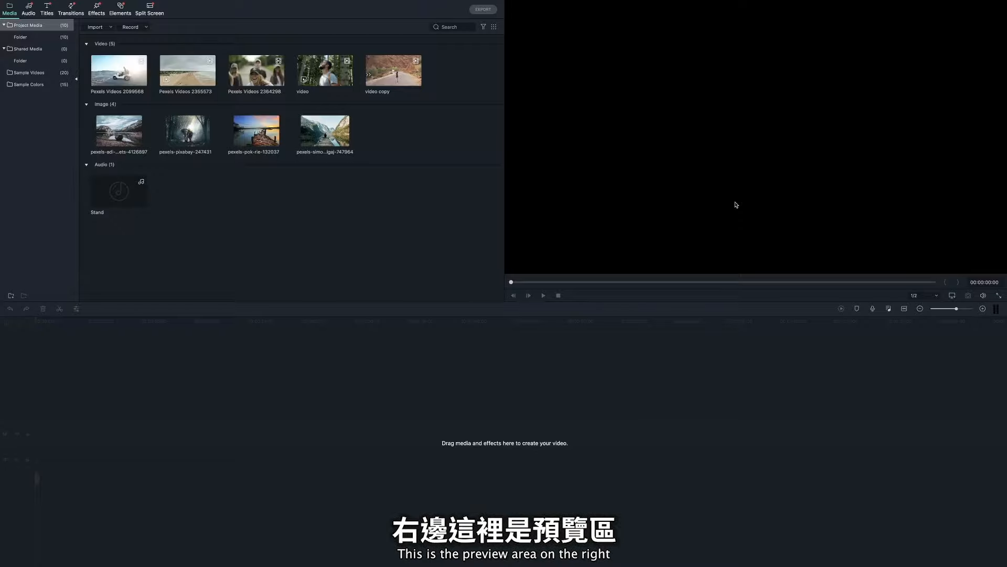
# Step: Preview the Pexels Videos 2099568 clip, testing seeking, playback, pausing and stepping one frame forward and back
pyautogui.doubleClick(115, 74)
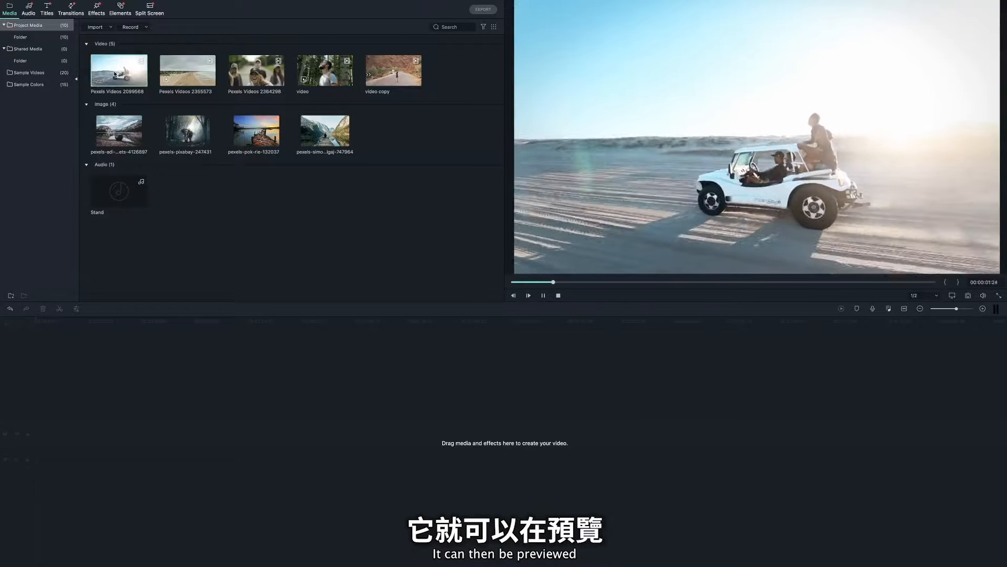
pyautogui.click(617, 282)
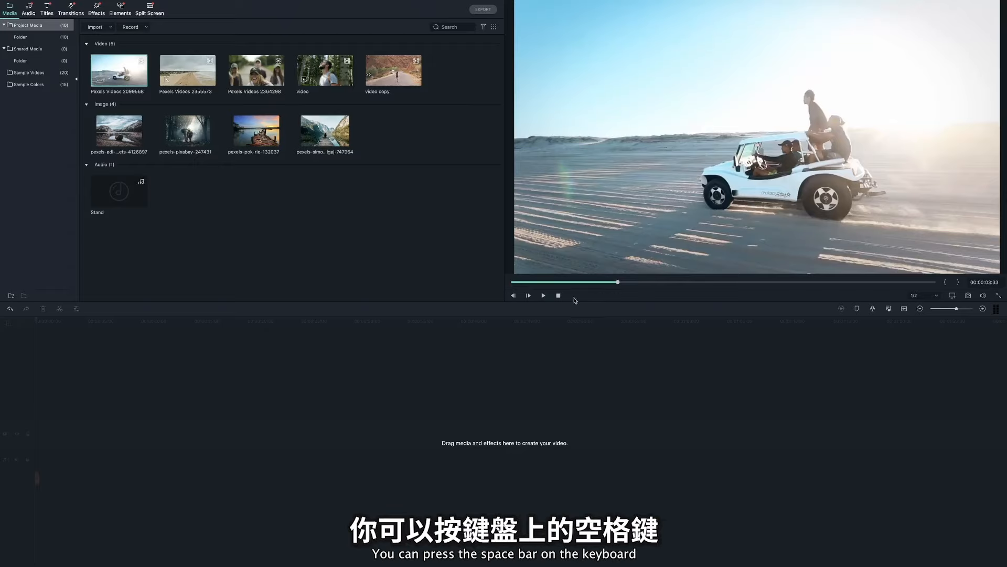
pyautogui.click(544, 296)
pyautogui.click(543, 296)
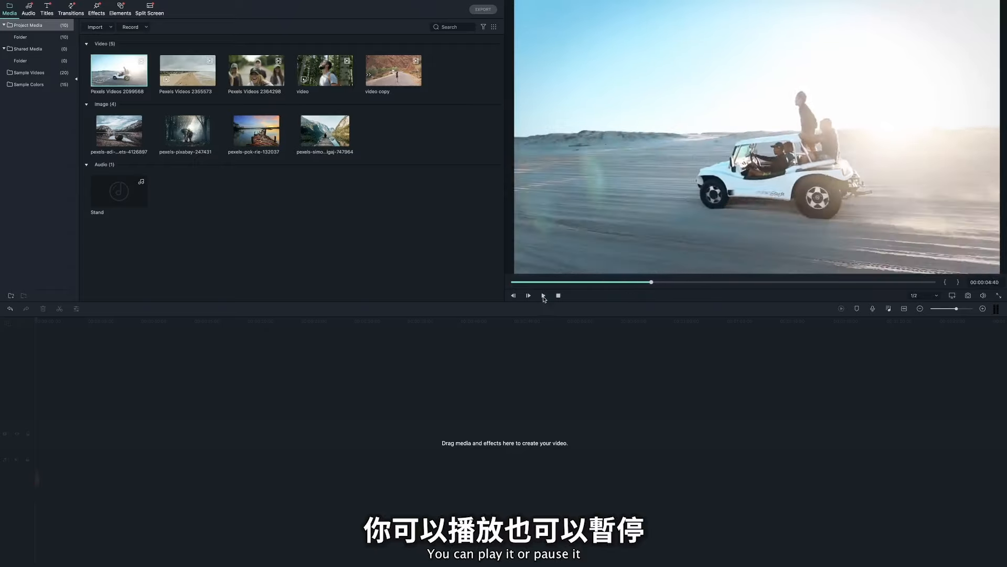
pyautogui.click(529, 295)
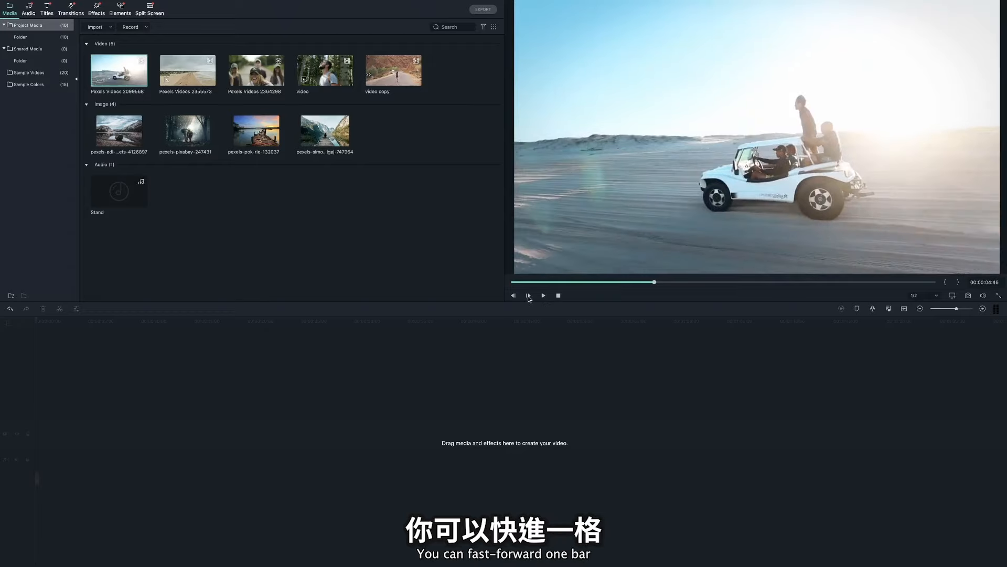
pyautogui.click(514, 297)
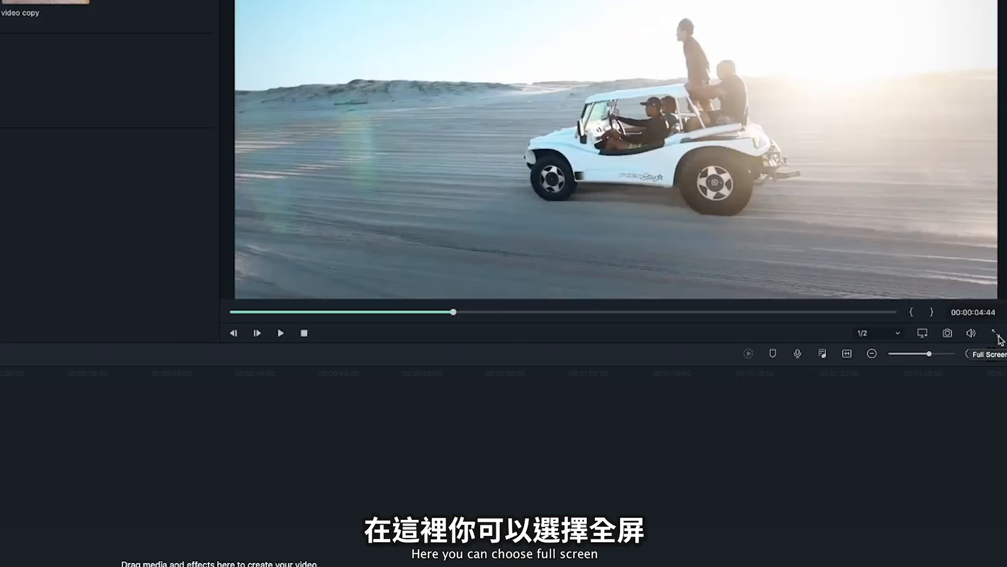
pyautogui.click(972, 333)
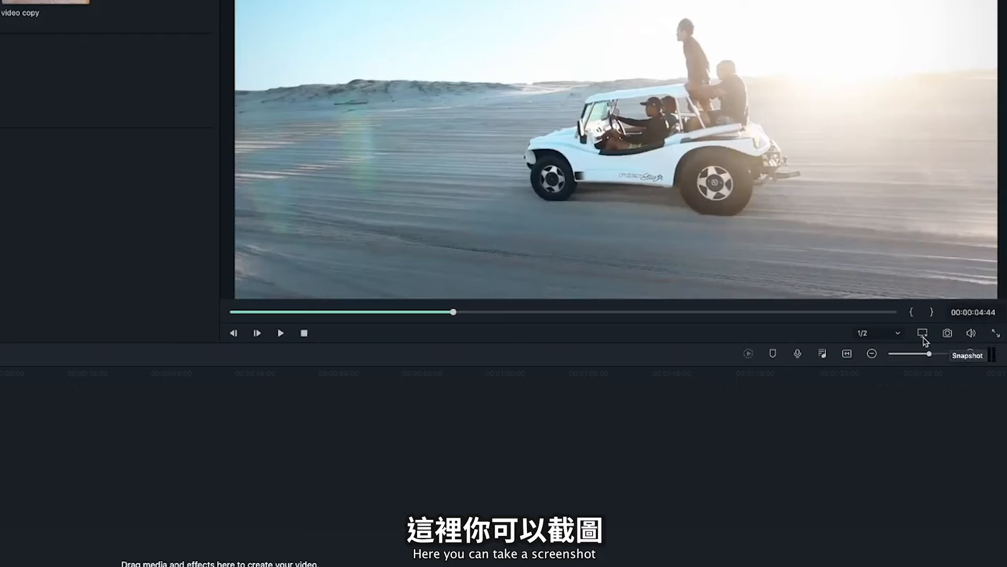
# Step: Review the project settings for aspect ratio, resolution and frame rate
pyautogui.click(922, 334)
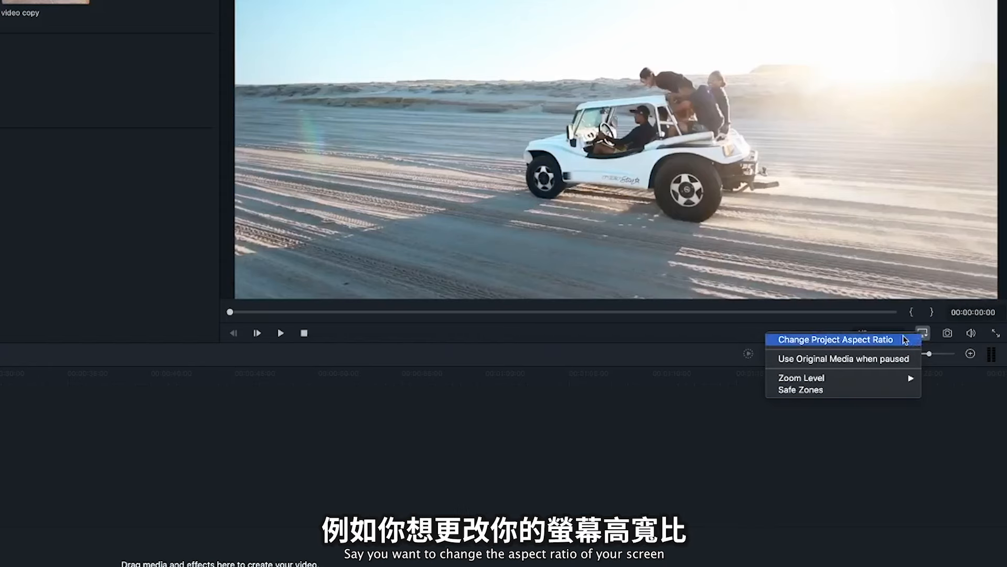
pyautogui.click(904, 340)
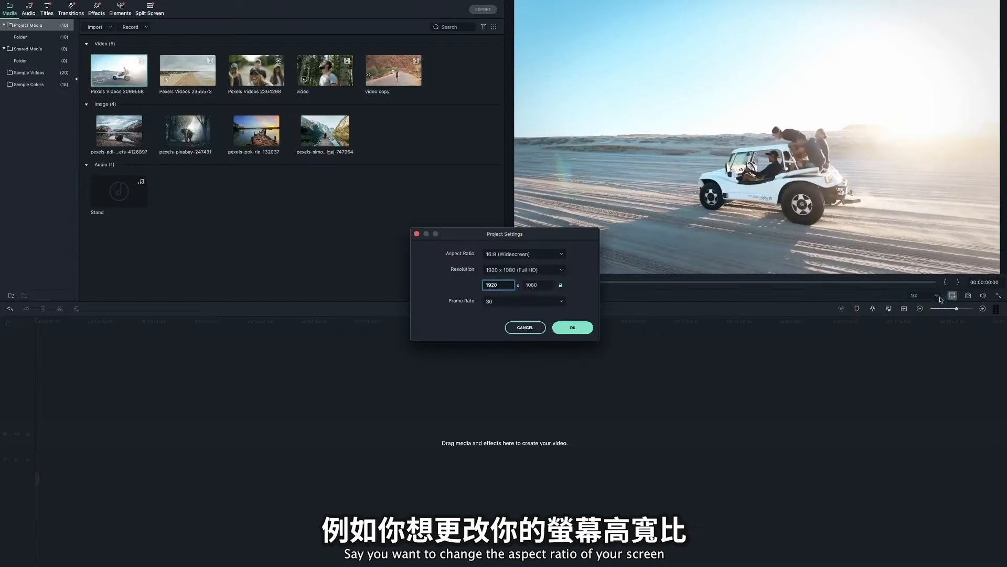
pyautogui.click(561, 254)
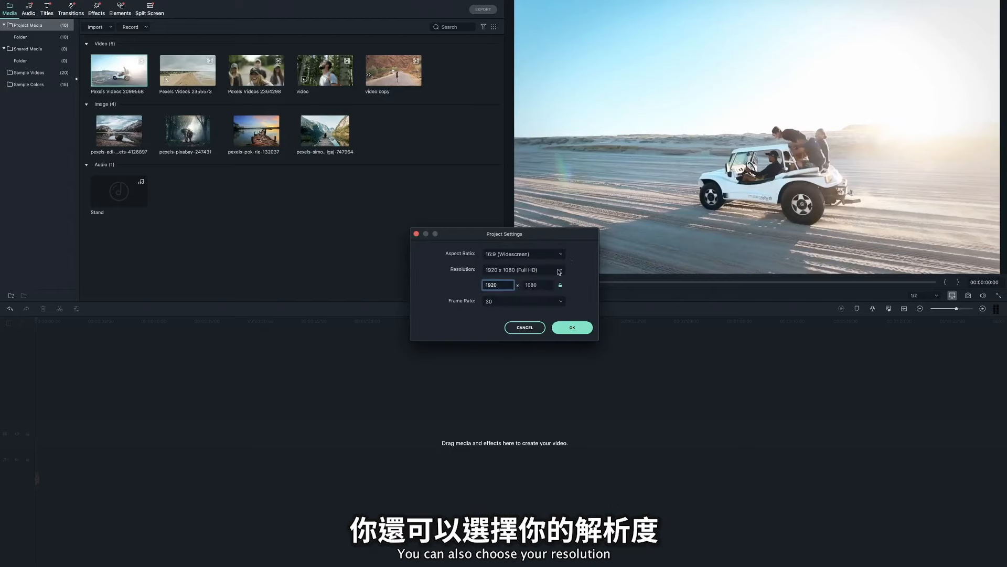
pyautogui.click(560, 271)
pyautogui.click(585, 276)
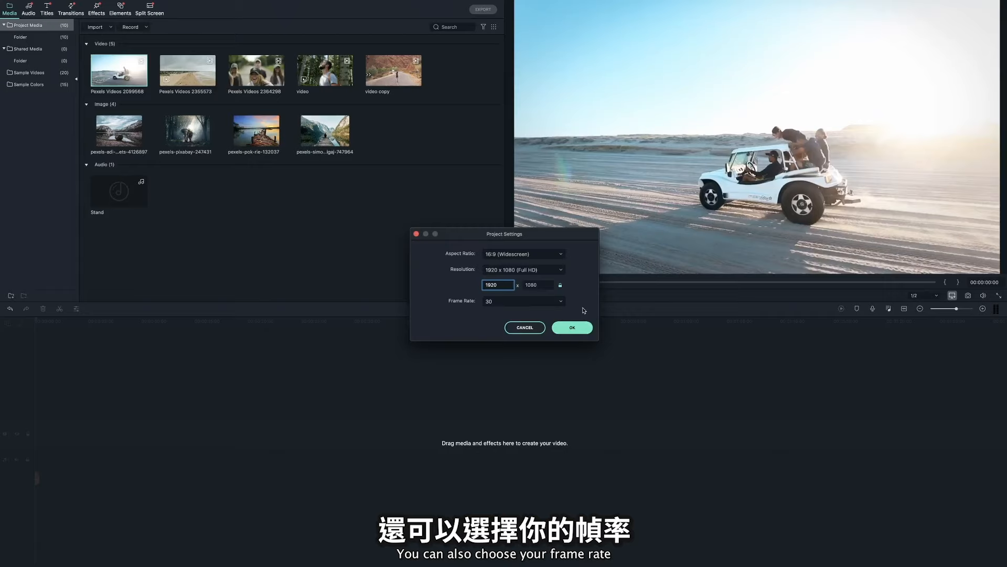
pyautogui.click(573, 327)
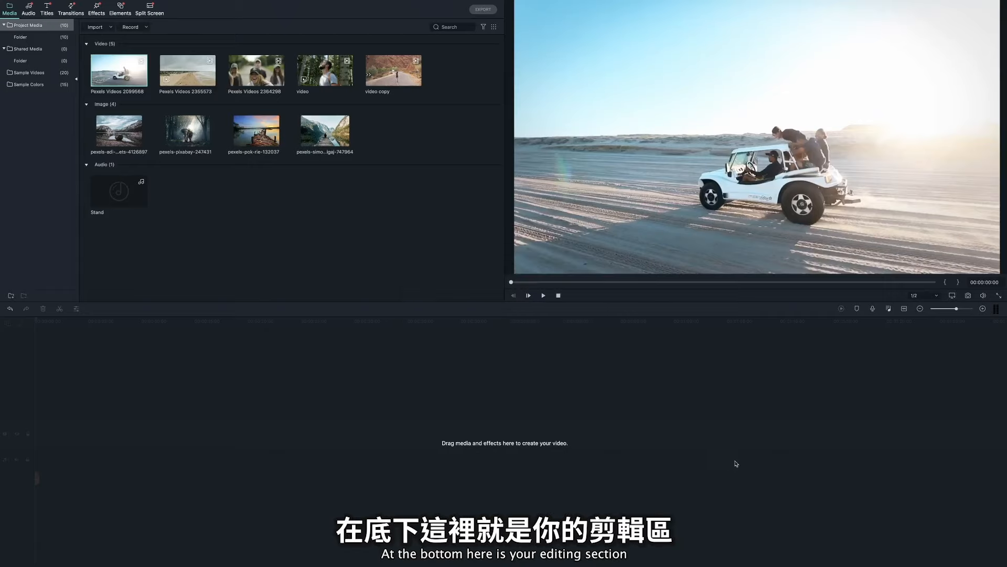
# Step: Place the Pexels Videos 2364298 clip at the start of the first video track and scrub through it
pyautogui.click(256, 80)
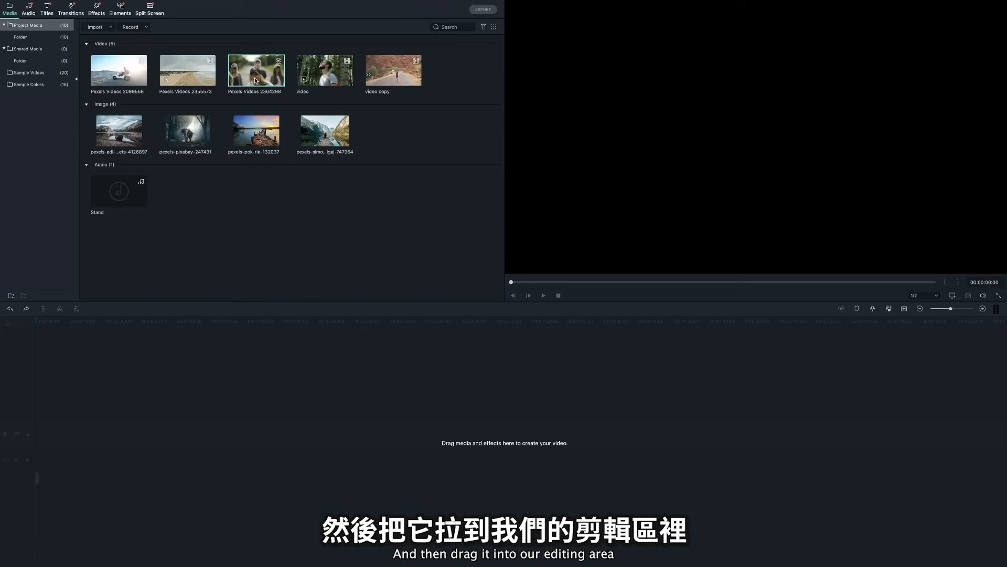
pyautogui.moveTo(256, 80); pyautogui.dragTo(82, 431)
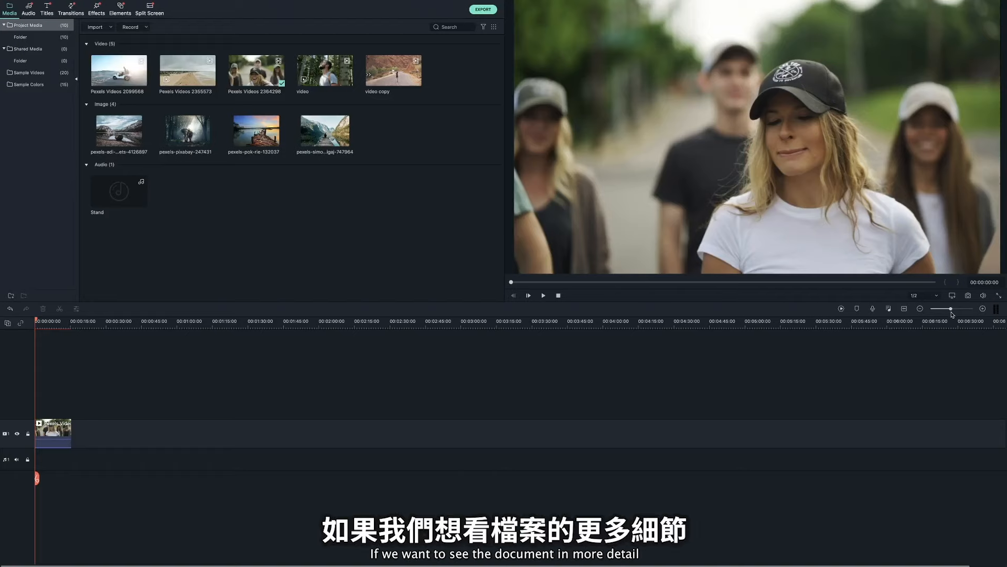
pyautogui.moveTo(951, 313)
pyautogui.mouseDown()
pyautogui.moveTo(967, 310)
pyautogui.moveTo(958, 311)
pyautogui.mouseUp()
pyautogui.moveTo(323, 322); pyautogui.dragTo(652, 330)
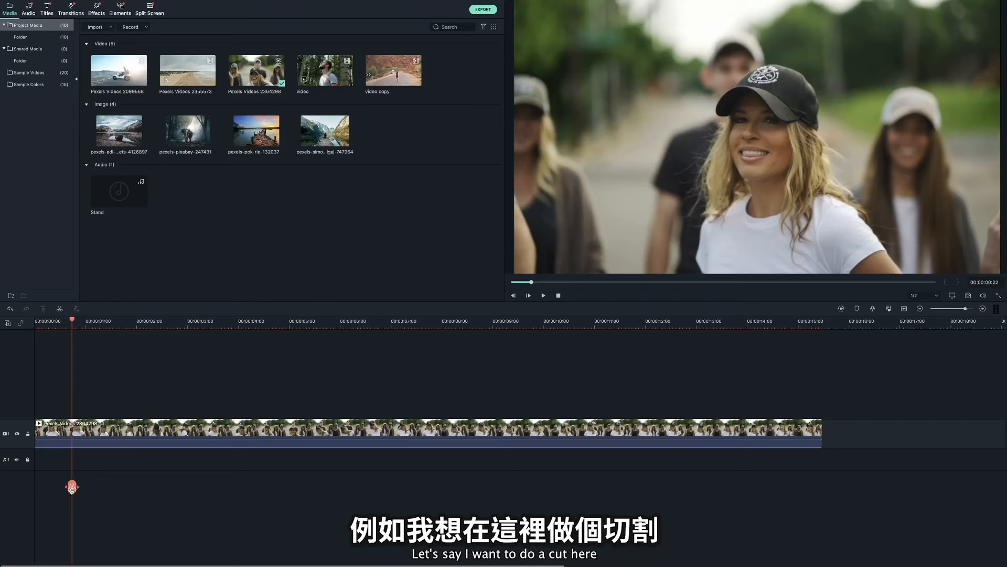
# Step: Split the Pexels Videos 2364298 clip at 00:00:00:22 and delete the part before the cut
pyautogui.click(72, 488)
pyautogui.click(121, 433)
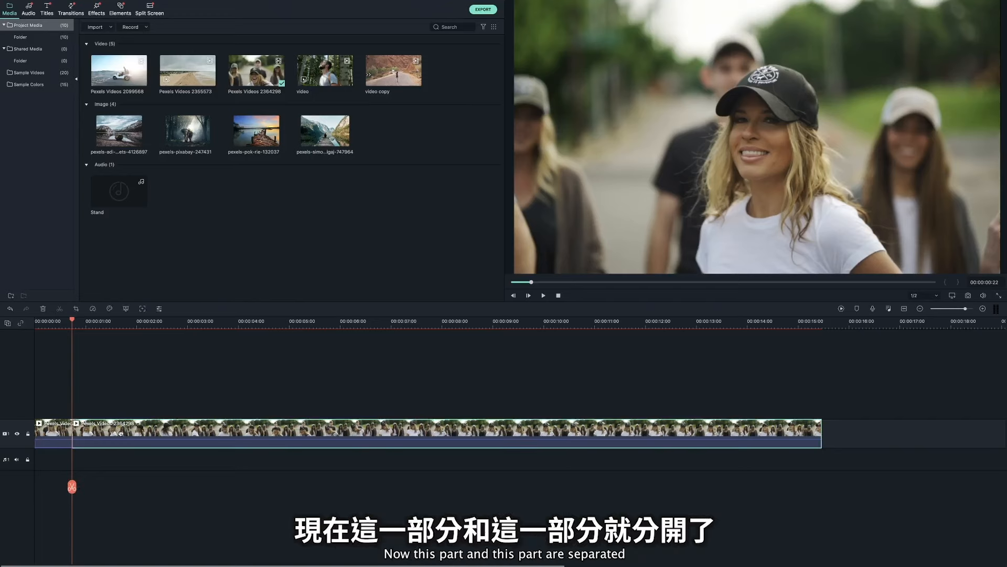
pyautogui.click(55, 432)
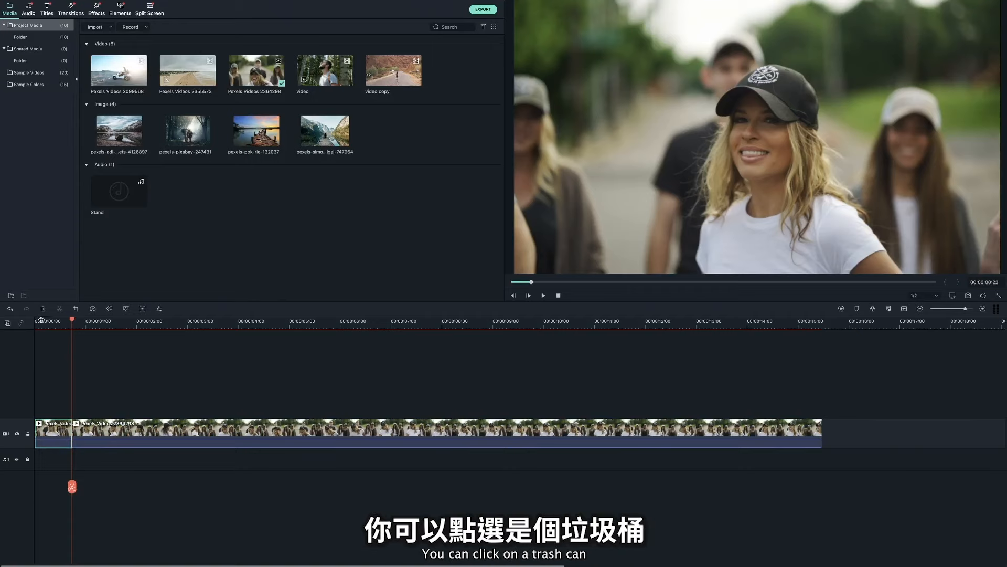
pyautogui.click(43, 309)
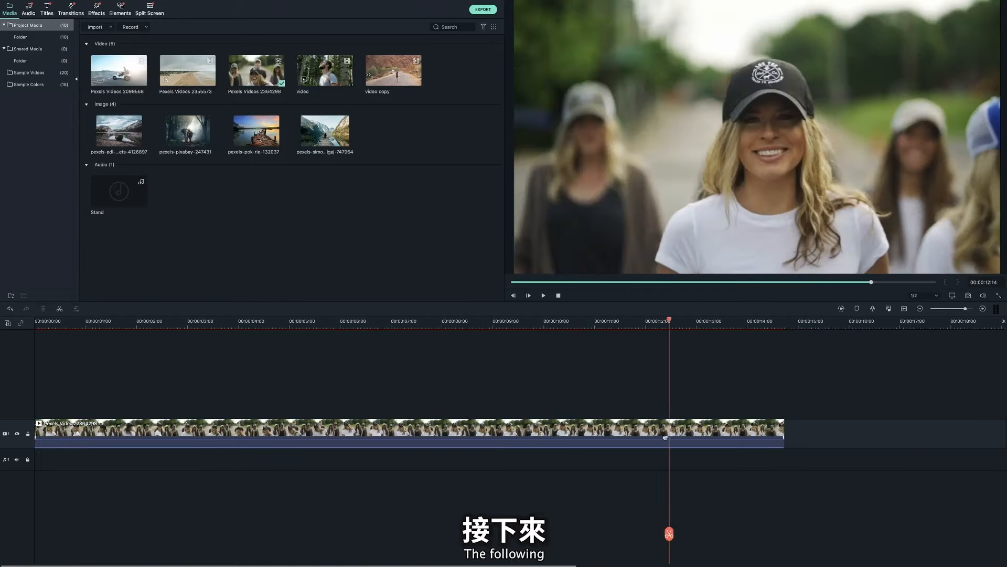
# Step: Split the Pexels Videos 2364298 clip at 00:00:12:14 and delete the part after the cut
pyautogui.click(59, 309)
pyautogui.click(637, 444)
pyautogui.click(729, 444)
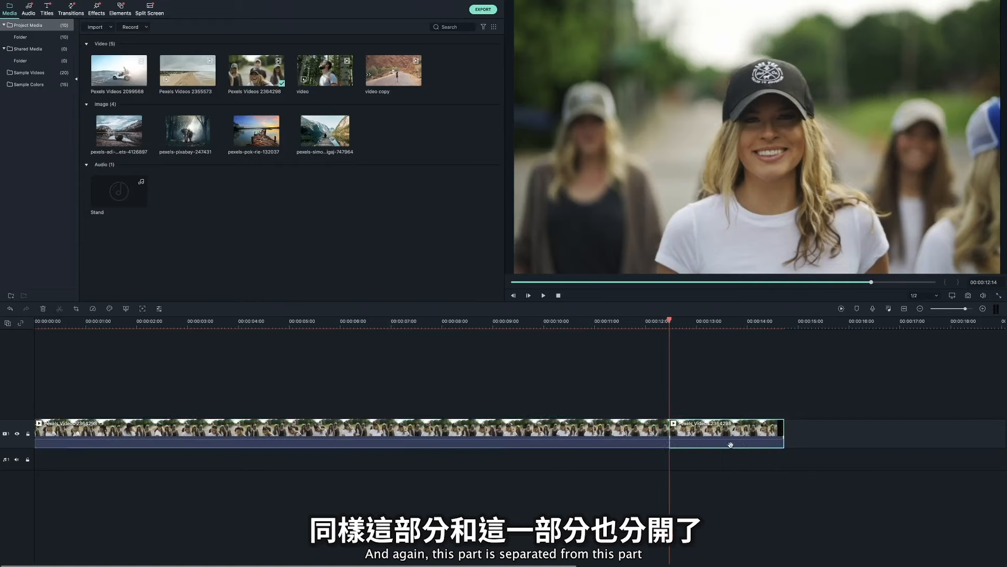
pyautogui.click(43, 309)
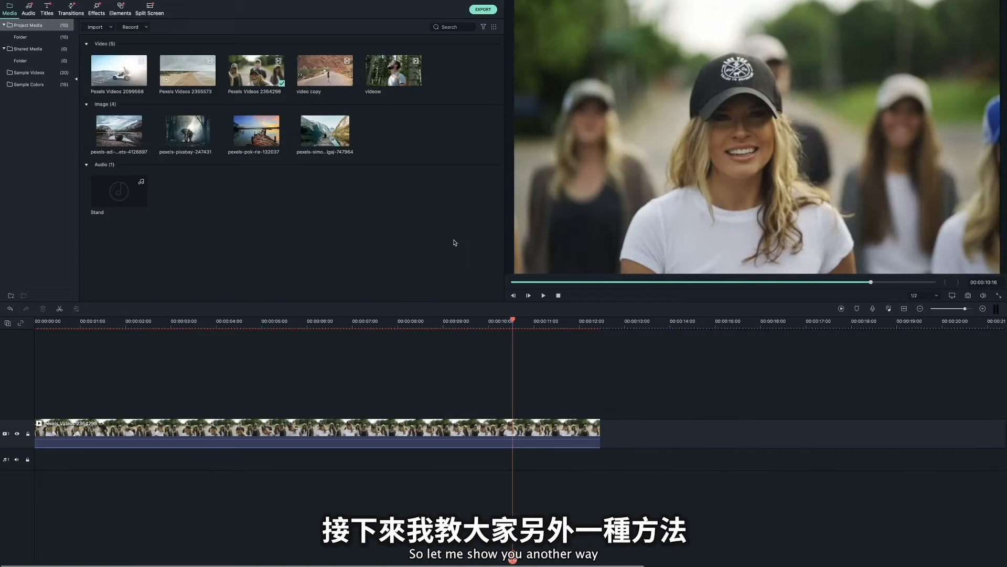
# Step: Mark the videow clip from 00:00:01:03 to 00:00:05:14 and append that range after the existing clip on the first video track
pyautogui.doubleClick(416, 84)
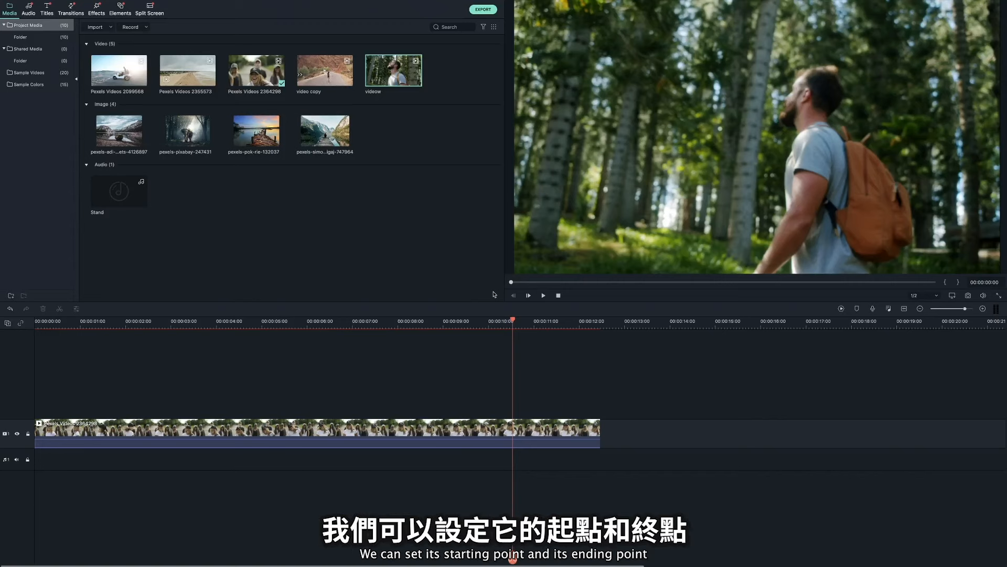
pyautogui.moveTo(516, 284); pyautogui.dragTo(585, 283)
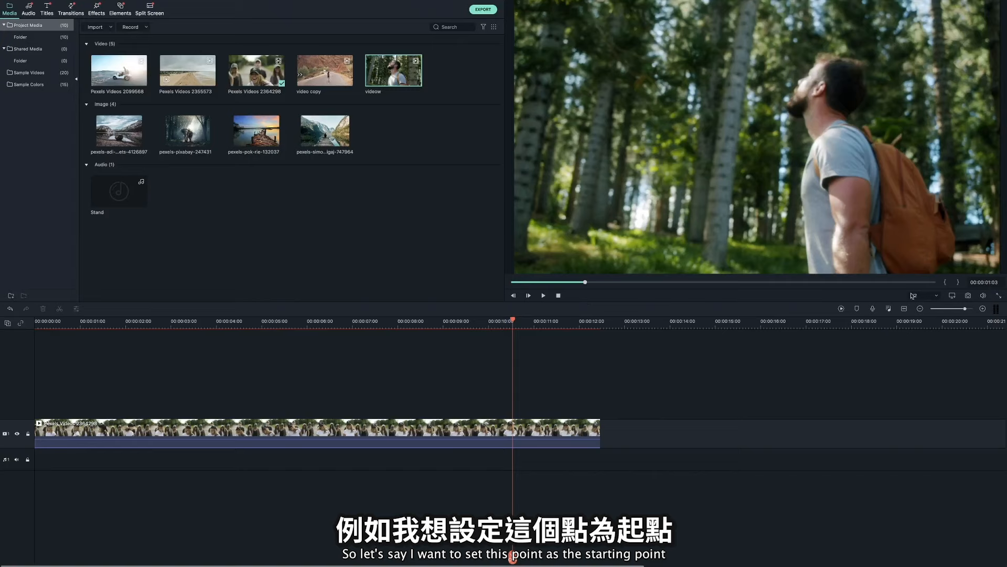
pyautogui.click(946, 284)
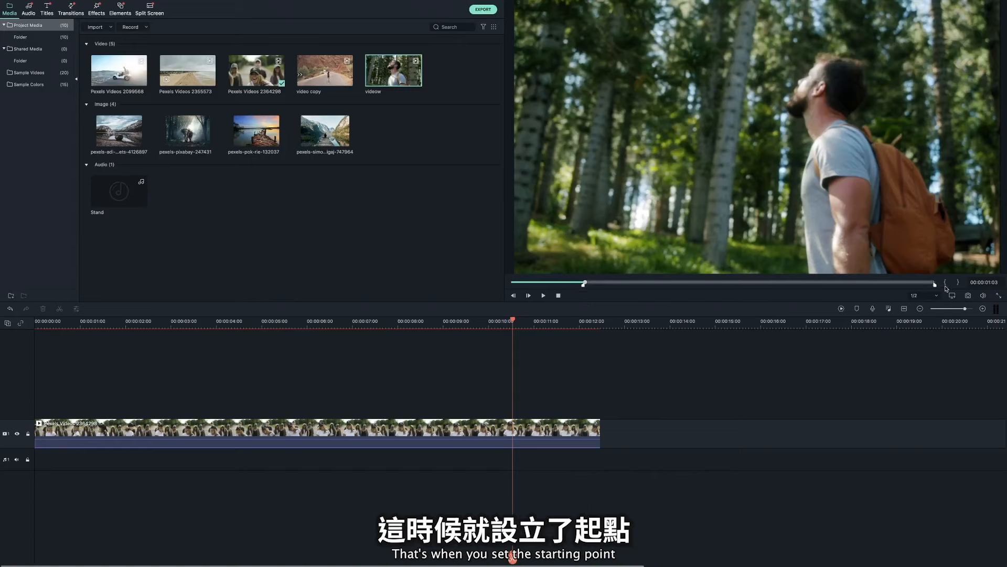
pyautogui.click(936, 283)
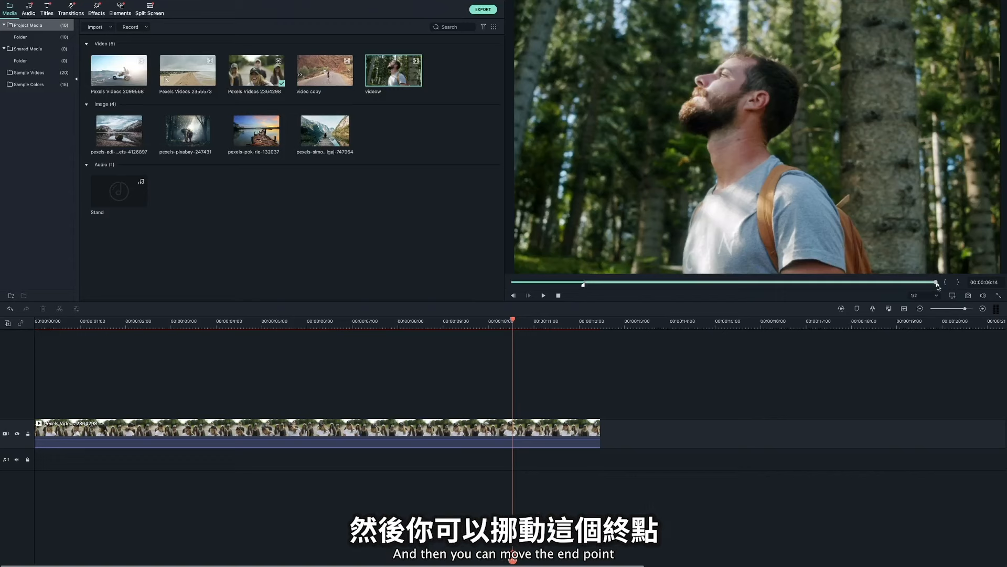
pyautogui.moveTo(938, 286); pyautogui.dragTo(874, 286)
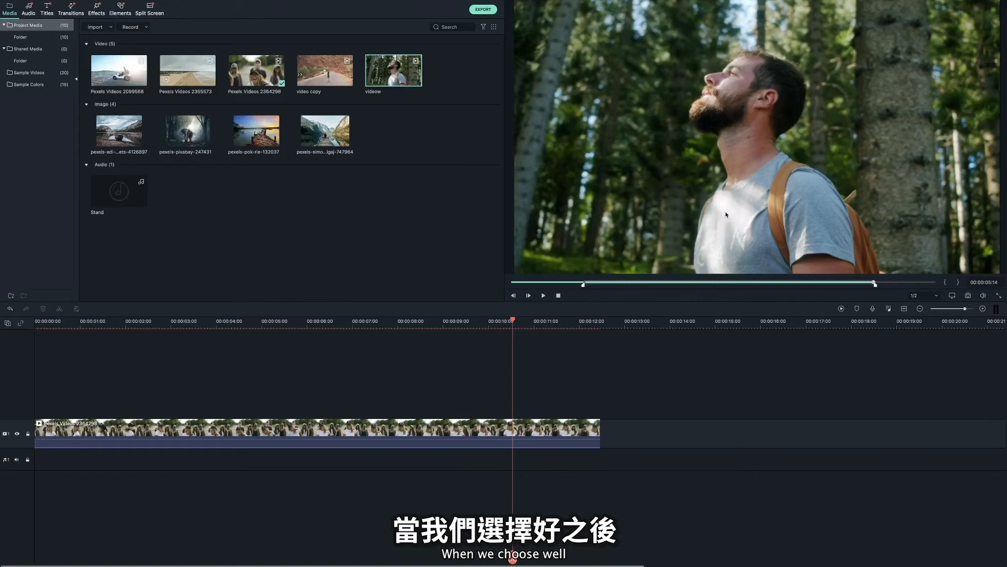
pyautogui.moveTo(727, 215); pyautogui.dragTo(624, 431)
pyautogui.moveTo(620, 337); pyautogui.dragTo(809, 347)
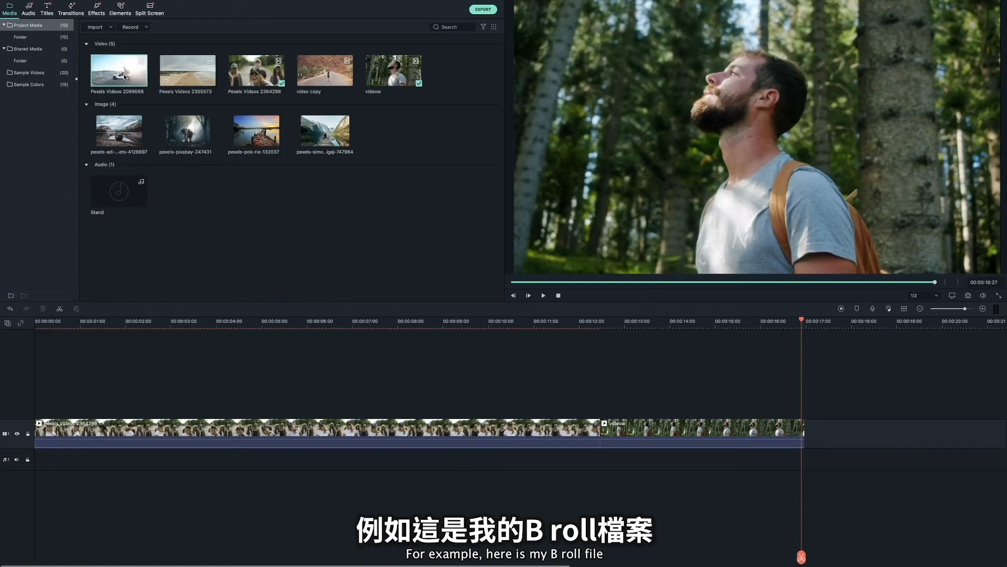
# Step: Add the Pexels Videos 2099568 clip to the second video track near 00:00:02:00 and split it at 00:00:04:27 and 00:00:10:07
pyautogui.moveTo(125, 77); pyautogui.dragTo(137, 395)
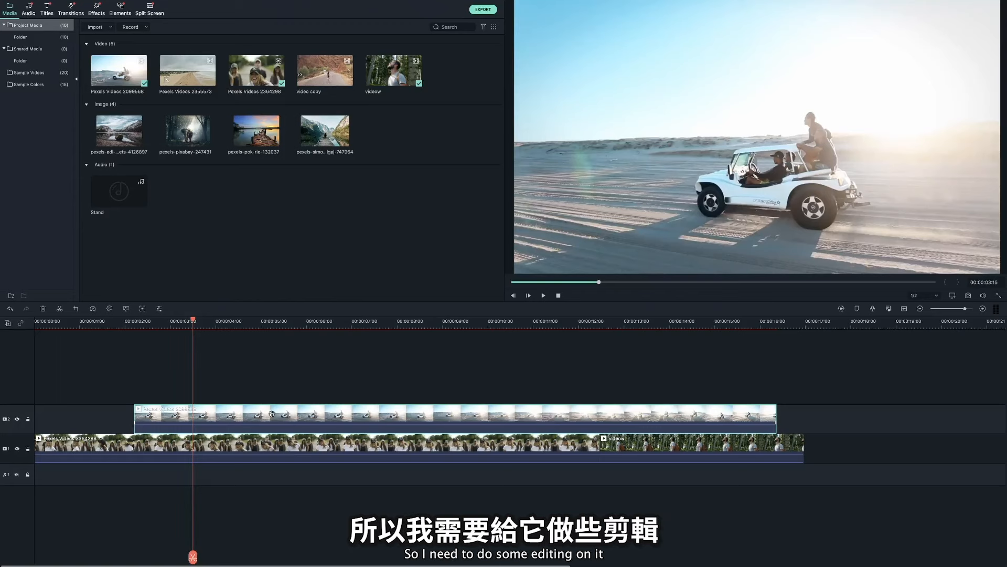
pyautogui.click(255, 321)
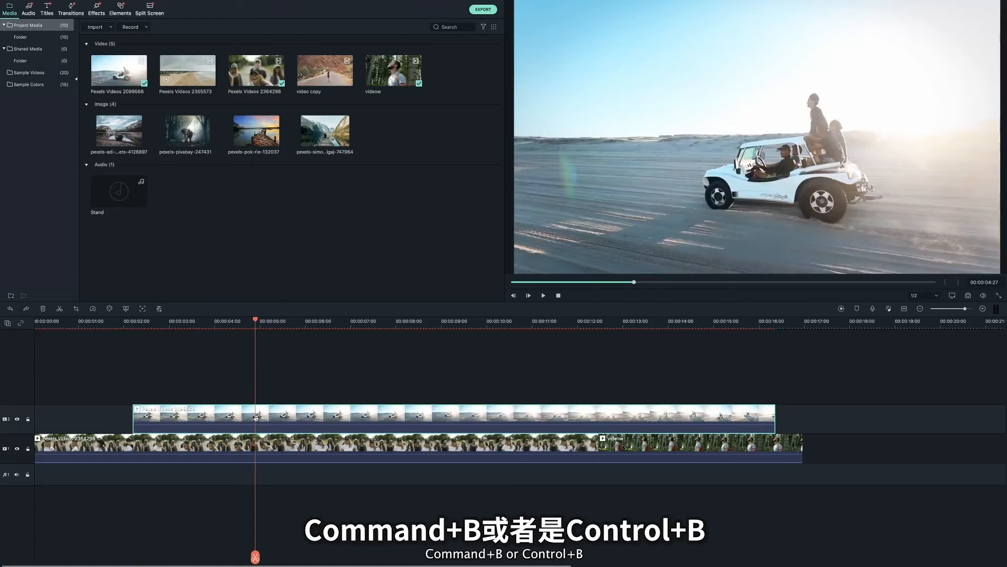
pyautogui.hotkey('ctrl', 'b')
pyautogui.click(496, 417)
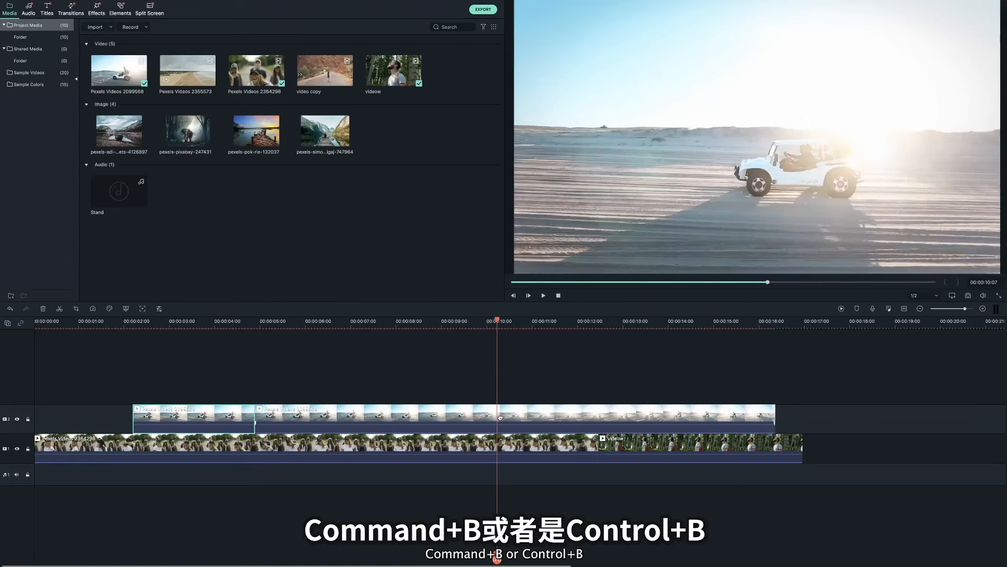
pyautogui.press('super+b')
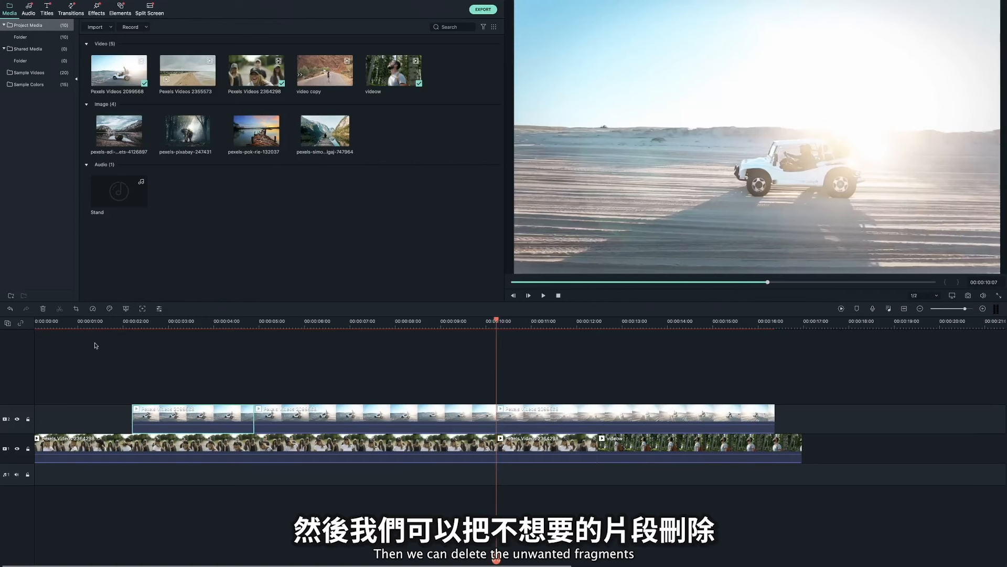
# Step: Delete the first and last pieces of the beach buggy clip and shift the middle piece about half a second earlier
pyautogui.click(44, 310)
pyautogui.click(614, 407)
pyautogui.click(44, 309)
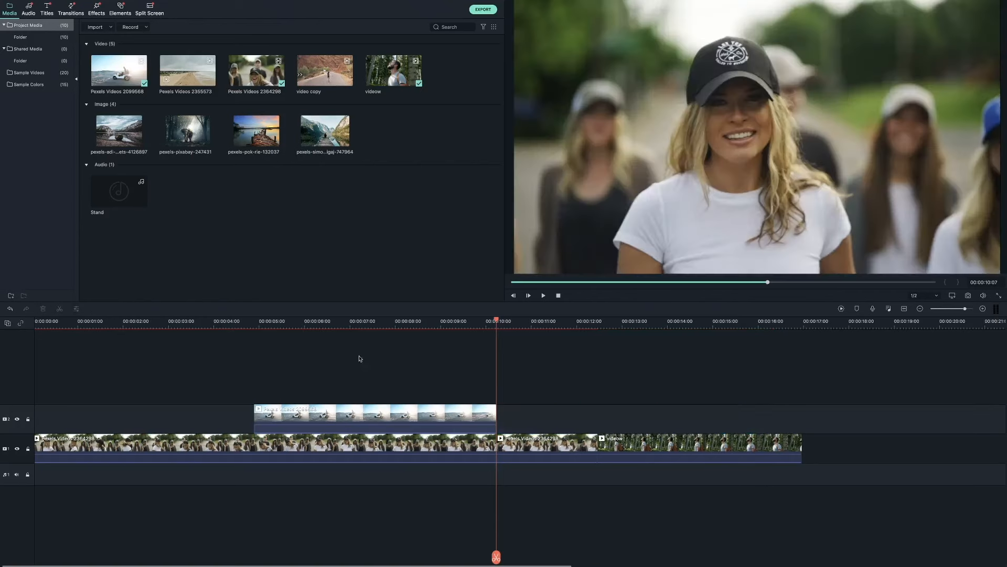
pyautogui.moveTo(369, 414); pyautogui.dragTo(345, 418)
# Step: Place the lake pier image on the second video track around 00:00:10:25 and shorten it to about 0.7 seconds
pyautogui.moveTo(276, 353); pyautogui.dragTo(523, 362)
pyautogui.moveTo(312, 135); pyautogui.dragTo(523, 421)
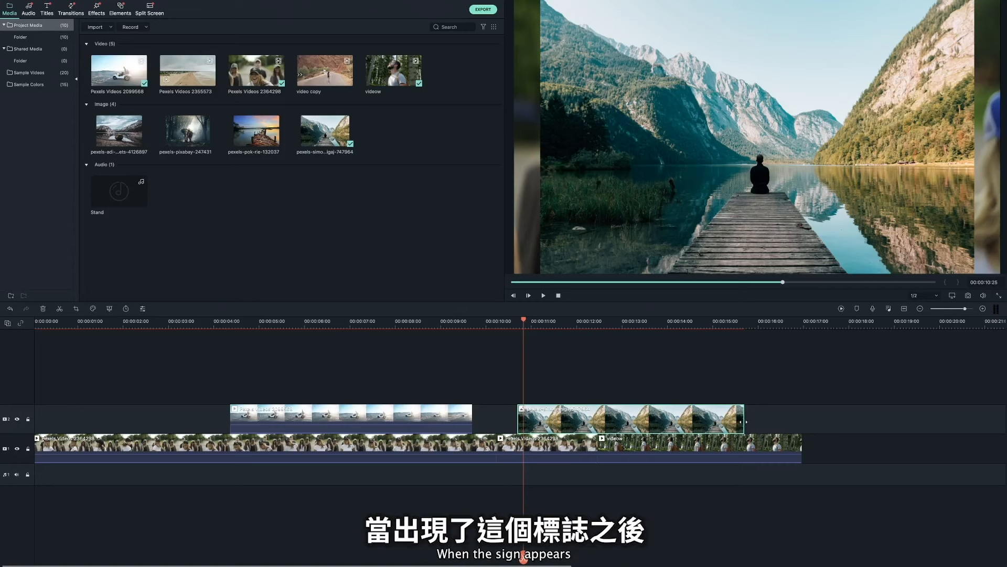
pyautogui.moveTo(741, 421); pyautogui.dragTo(548, 423)
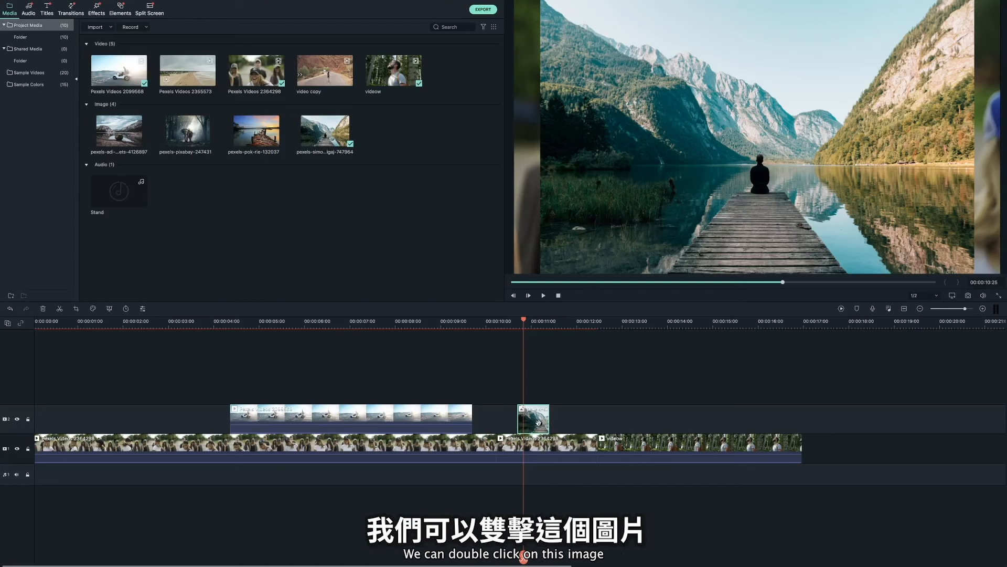
# Step: Scale the lake pier image to 32.5% and try rotating it in the preview
pyautogui.doubleClick(538, 422)
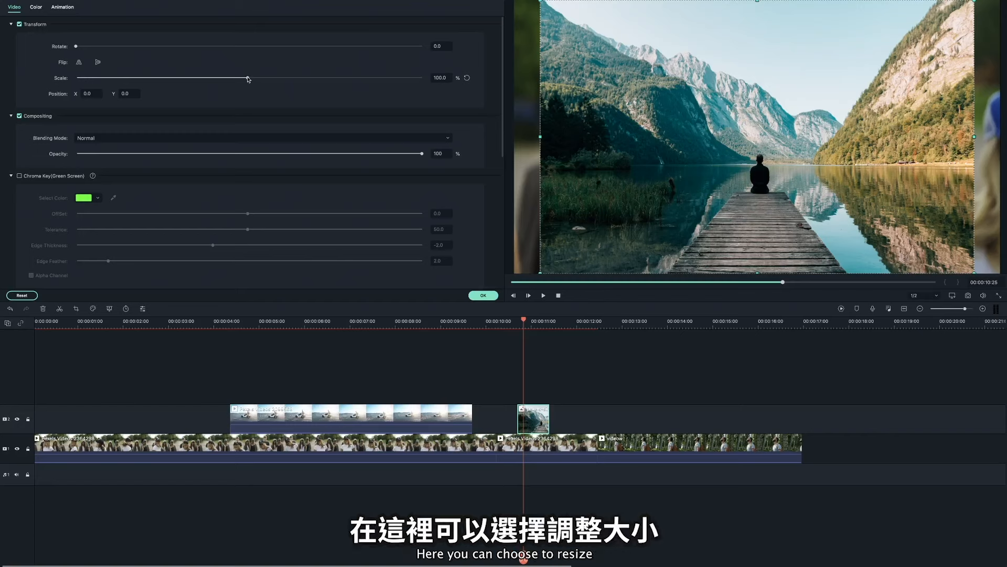
pyautogui.moveTo(248, 79); pyautogui.dragTo(129, 78)
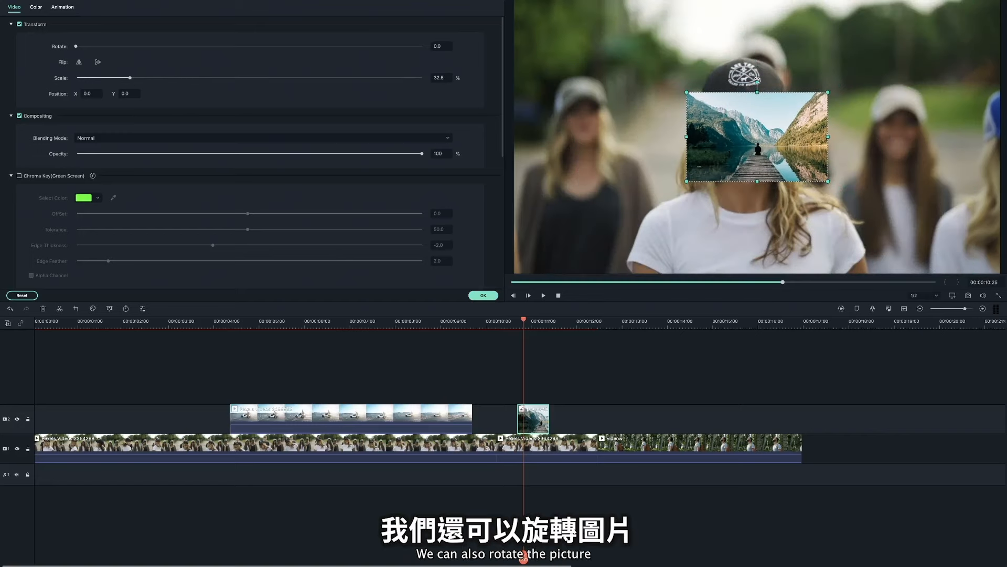
pyautogui.moveTo(757, 80); pyautogui.dragTo(698, 142)
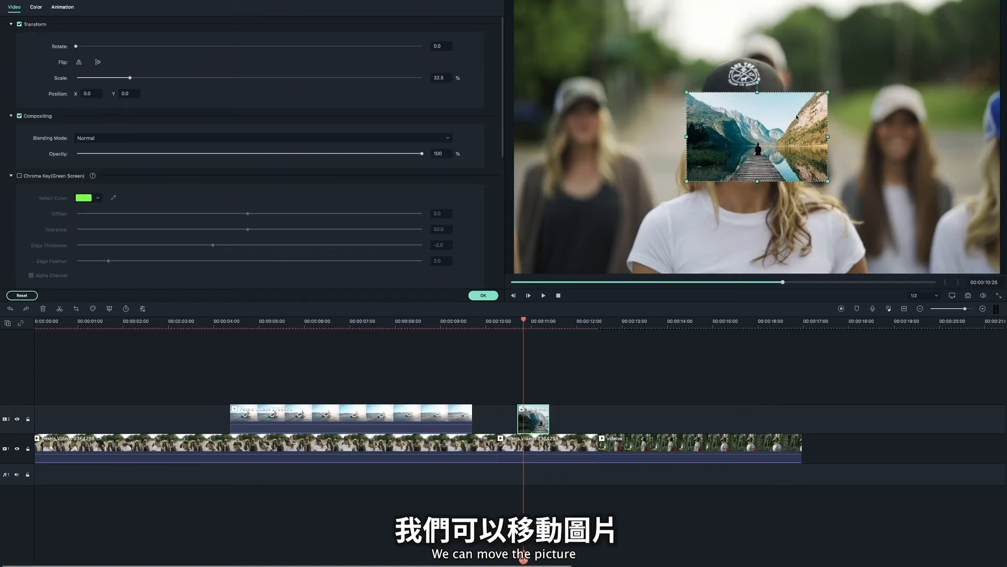
# Step: Move the scaled lake pier image to the upper-left corner of the video frame, at about X -627, Y 321
pyautogui.moveTo(797, 117); pyautogui.dragTo(637, 33)
pyautogui.click(522, 319)
pyautogui.moveTo(522, 319); pyautogui.dragTo(535, 322)
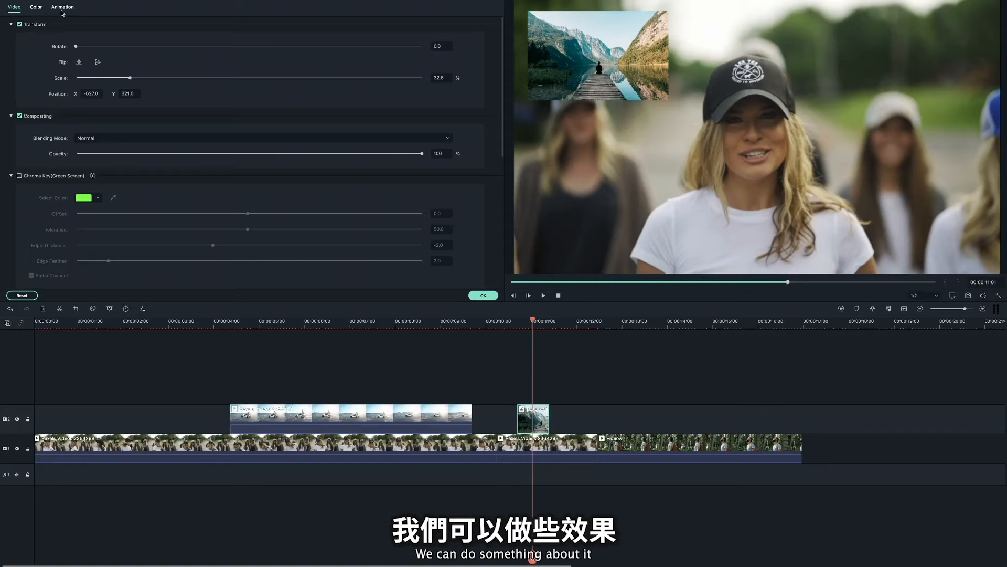
# Step: Apply the Fade In preset animation to the lake pier image and return to the media library
pyautogui.click(63, 8)
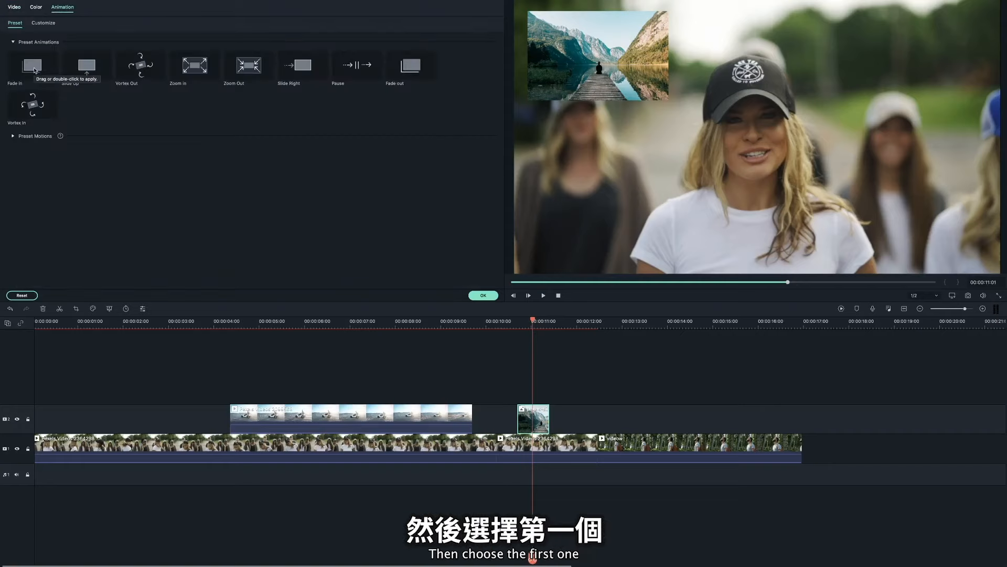
pyautogui.doubleClick(33, 66)
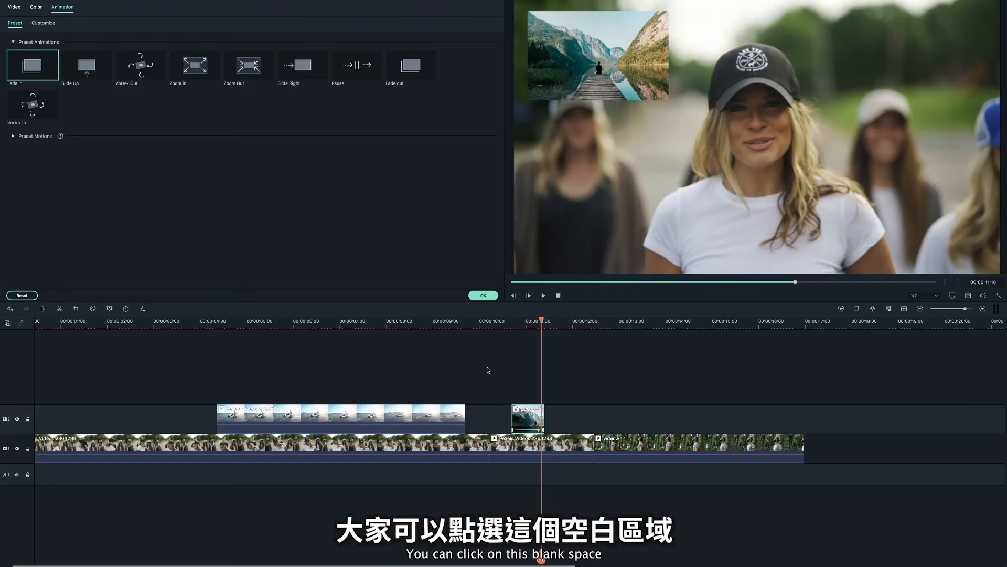
pyautogui.click(507, 369)
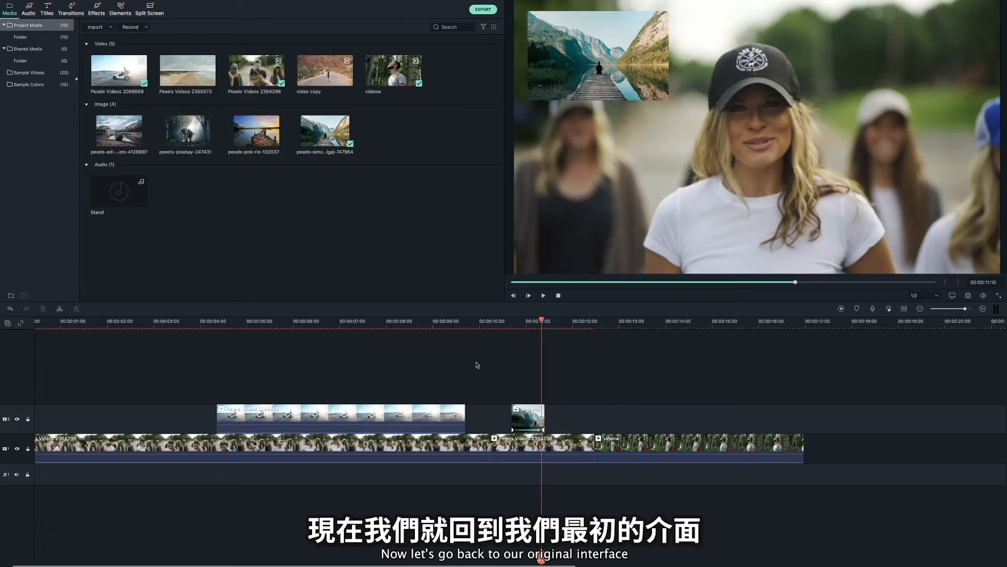
# Step: Add the Title 2 template at the start of the third video track and shorten it to about 1.4 seconds
pyautogui.click(48, 11)
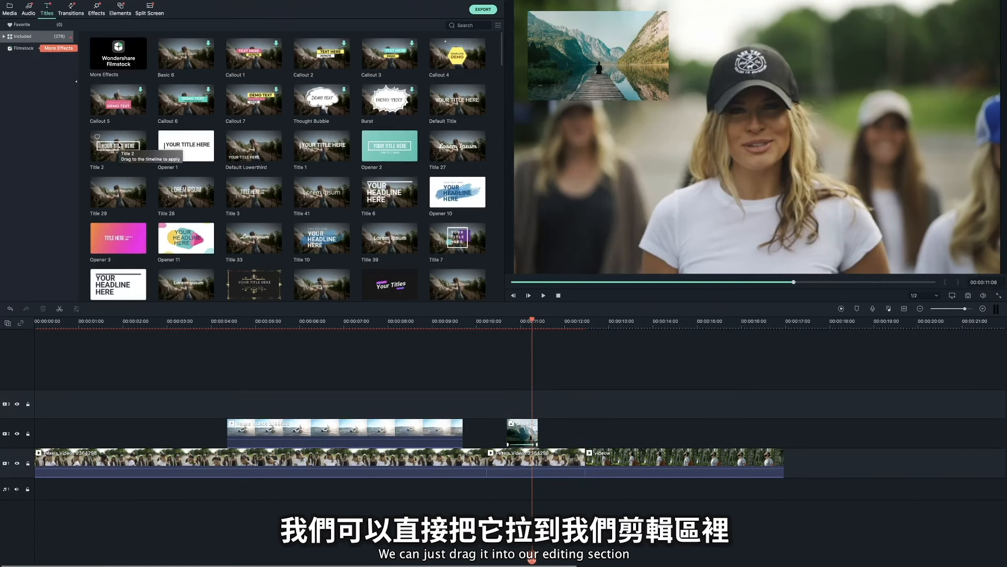
pyautogui.moveTo(120, 146); pyautogui.dragTo(158, 404)
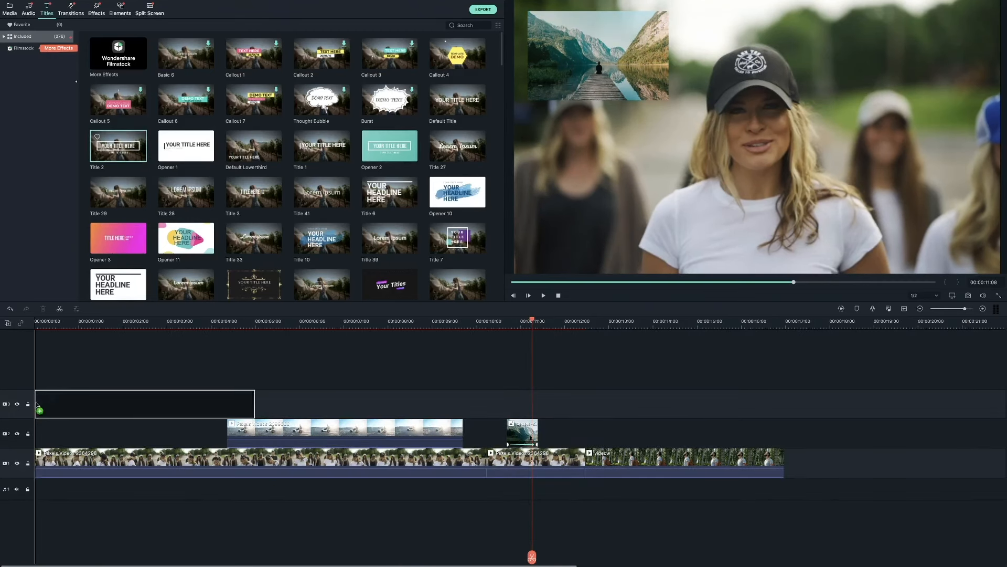
pyautogui.moveTo(254, 397); pyautogui.dragTo(98, 397)
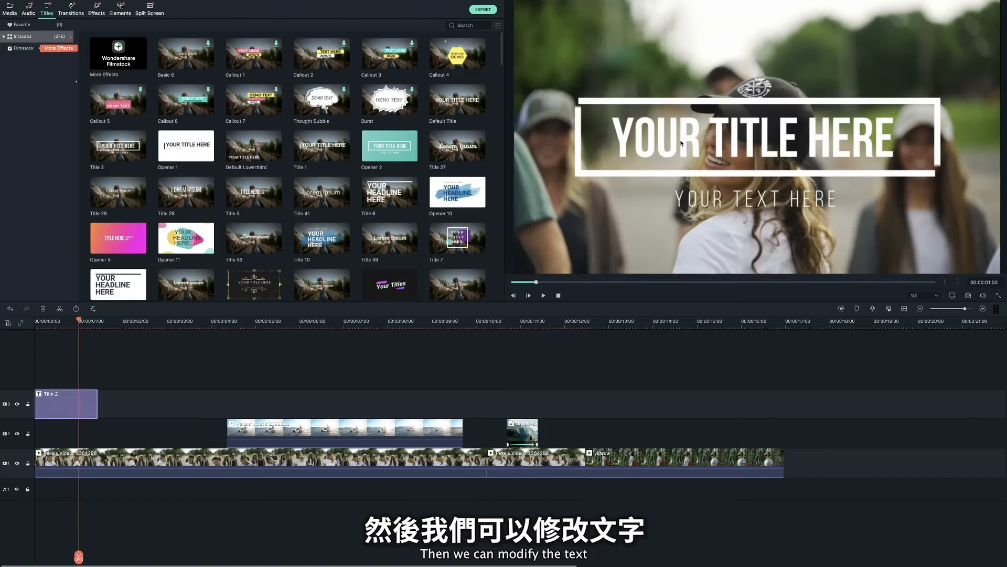
# Step: Change Title 2's heading to "NATURE VIBE VLOG" and its subtitle to "VLOG#1", and play it back from the start
pyautogui.doubleClick(620, 142)
pyautogui.moveTo(612, 137); pyautogui.dragTo(781, 137)
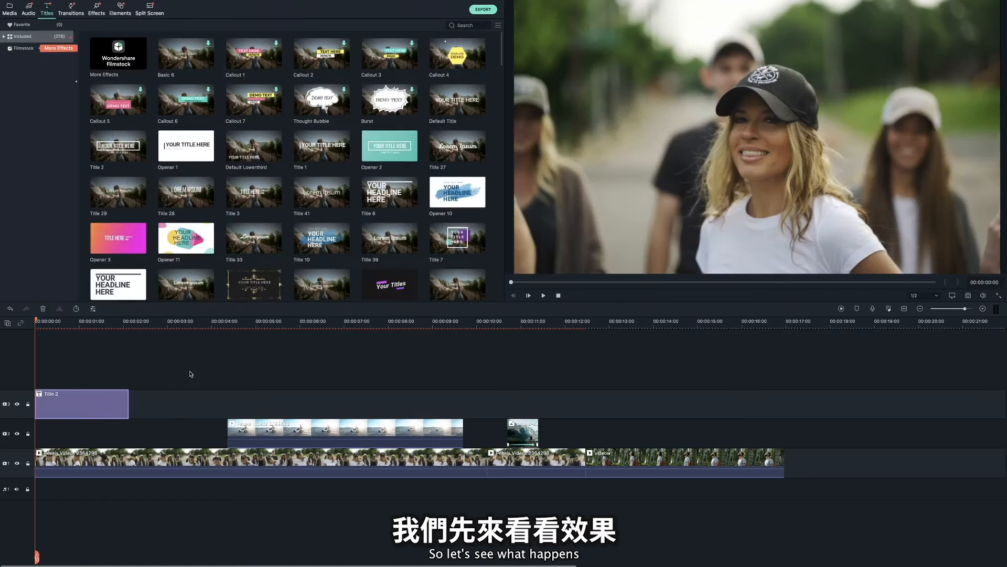
pyautogui.press('space')
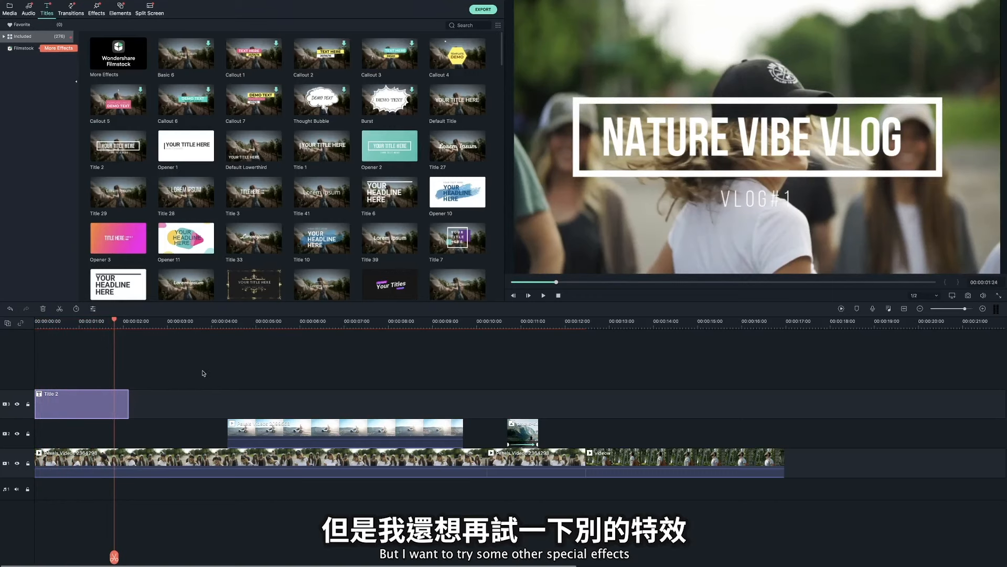
# Step: Add the New Title 9 template at the timeline start on the track above Title 2, and hide Title 2's track
pyautogui.scroll(-10, 465, 209)
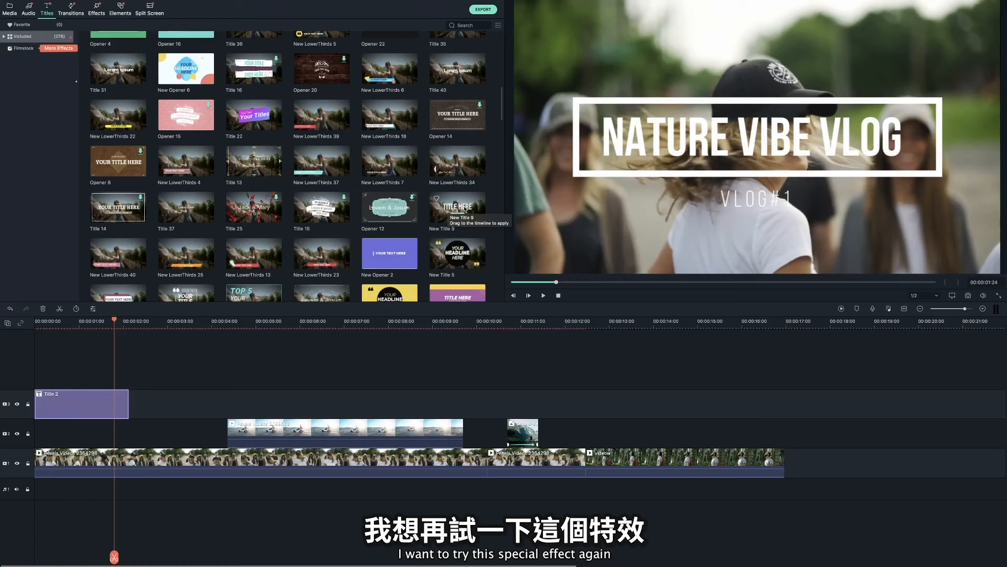
pyautogui.moveTo(464, 208); pyautogui.dragTo(48, 374)
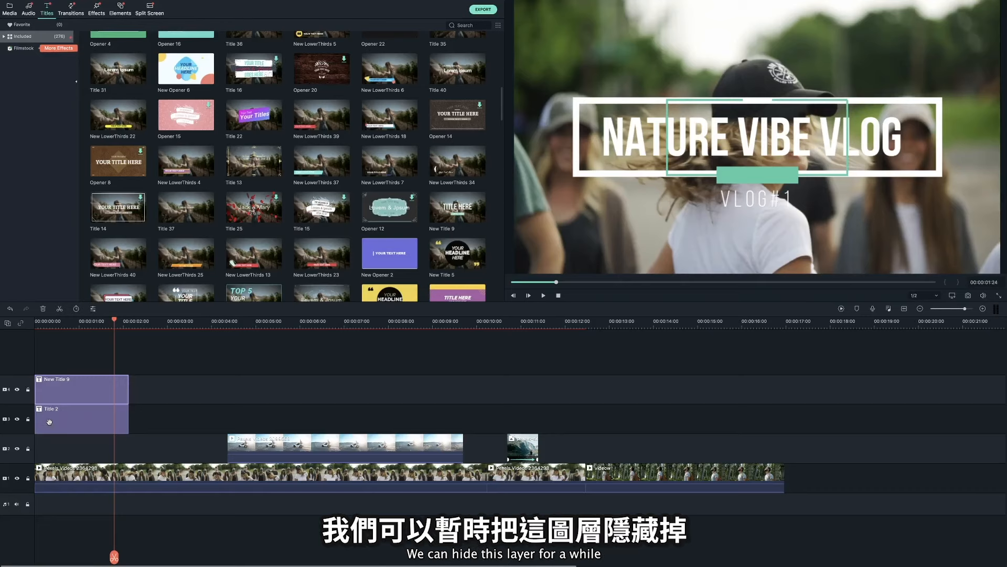
pyautogui.click(17, 420)
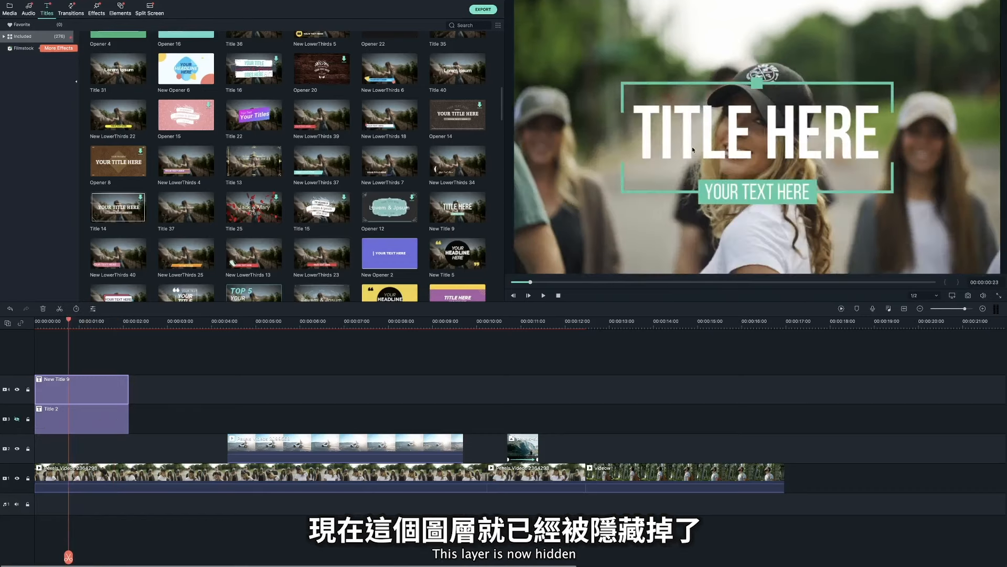
# Step: Replace New Title 9's main text with "nature vibe", and shrink and center it inside the green frame
pyautogui.doubleClick(685, 148)
pyautogui.moveTo(661, 137); pyautogui.dragTo(881, 135)
pyautogui.press('BackSpace')
pyautogui.press('BackSpace')
pyautogui.write('nature vibe')
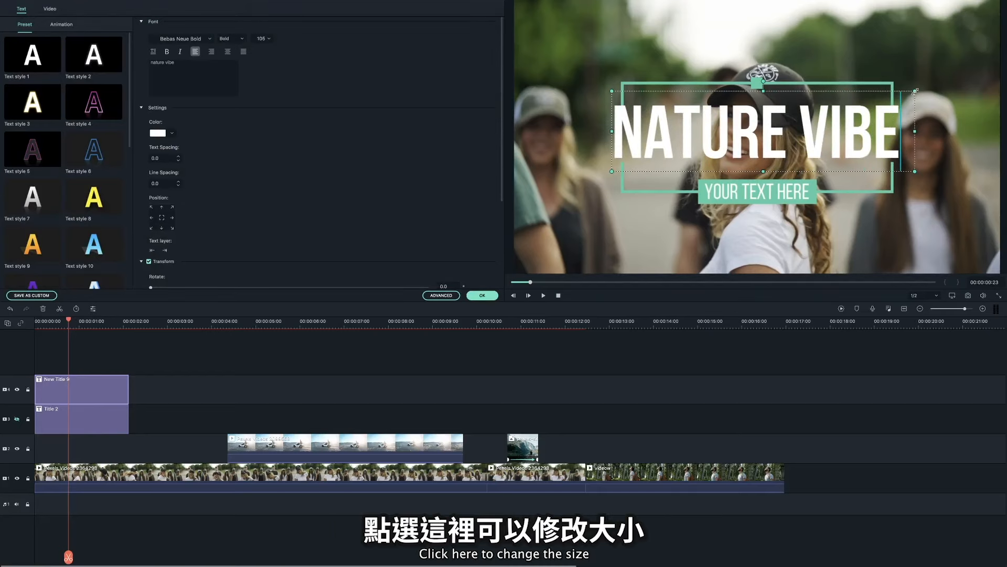
pyautogui.moveTo(914, 92); pyautogui.dragTo(891, 97)
pyautogui.moveTo(756, 124); pyautogui.dragTo(767, 127)
# Step: Replace New Title 9's subtitle with "VLOG #1"
pyautogui.click(809, 192)
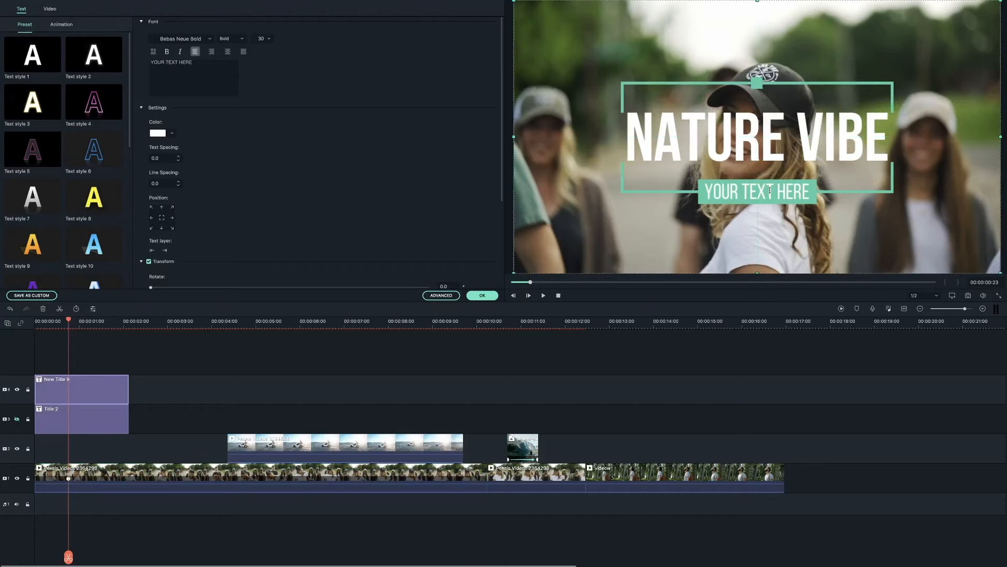
pyautogui.press('capslock')
pyautogui.write('VLOG #1')
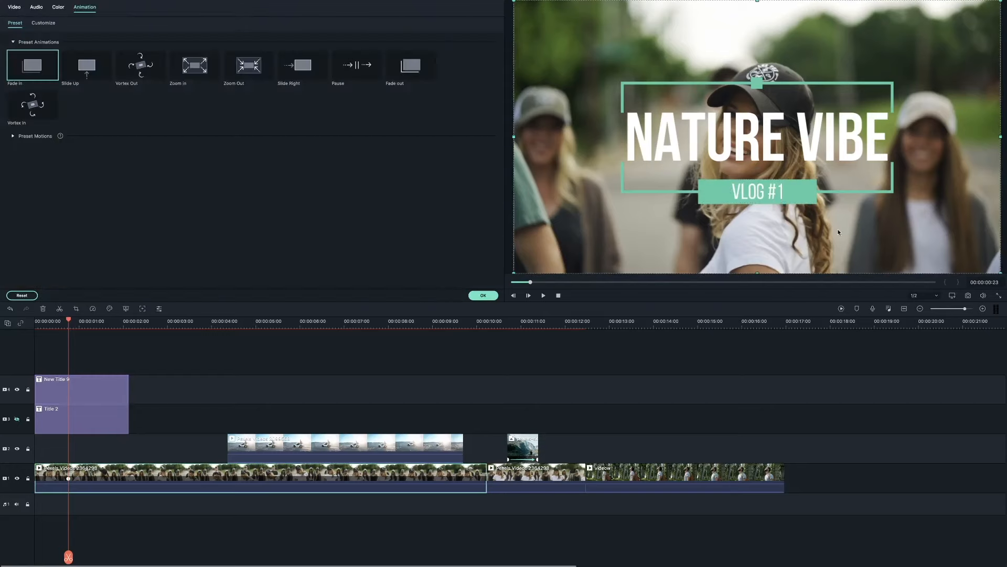
# Step: Play New Title 9 back from the timeline start and delete the Title 2 clip
pyautogui.press('Home')
pyautogui.press('space')
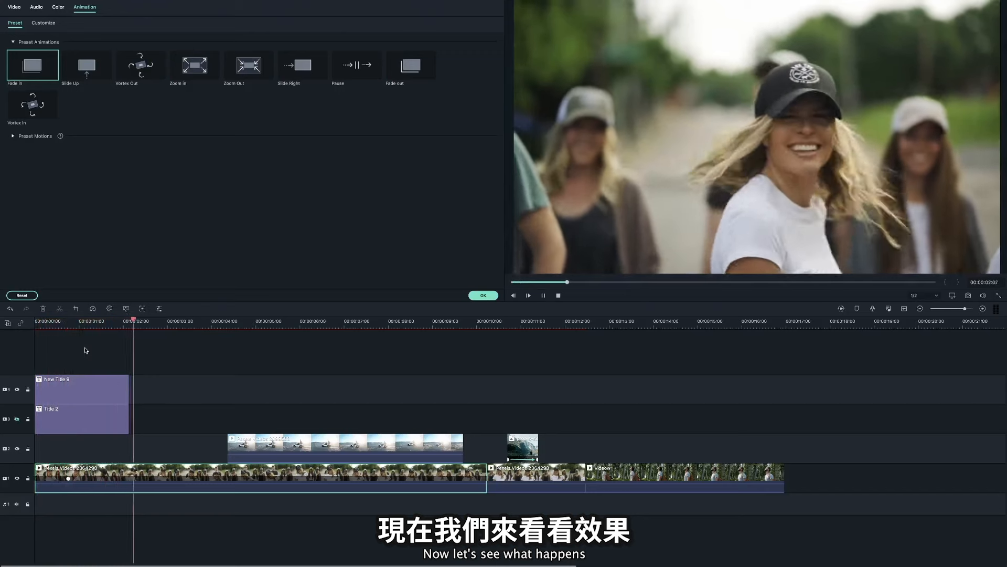
pyautogui.press('space')
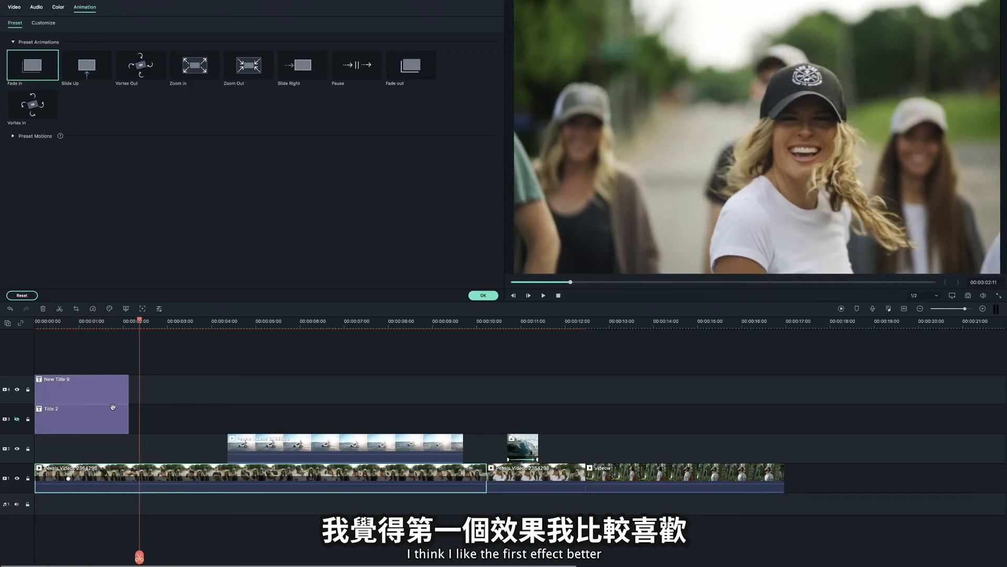
pyautogui.doubleClick(106, 427)
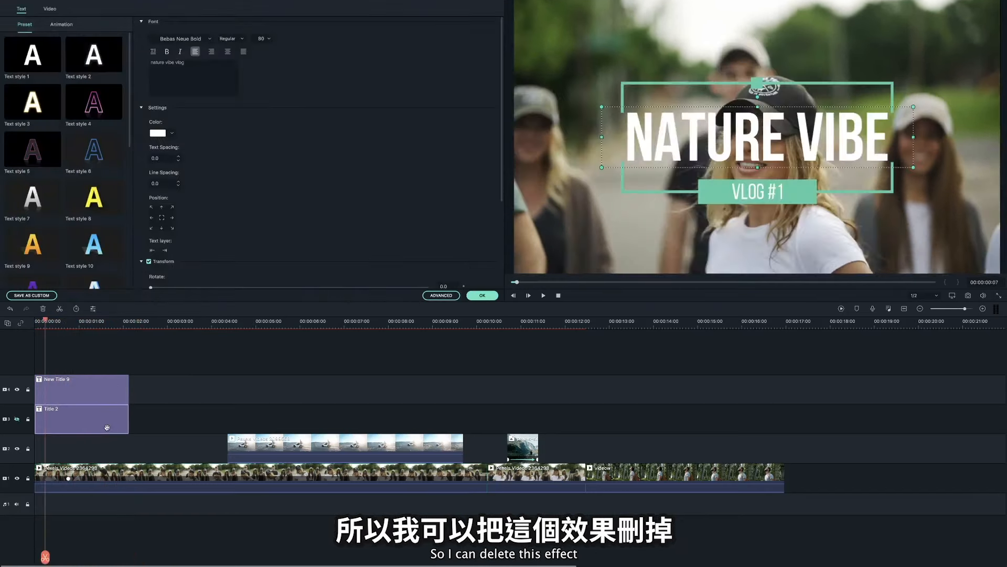
pyautogui.click(43, 308)
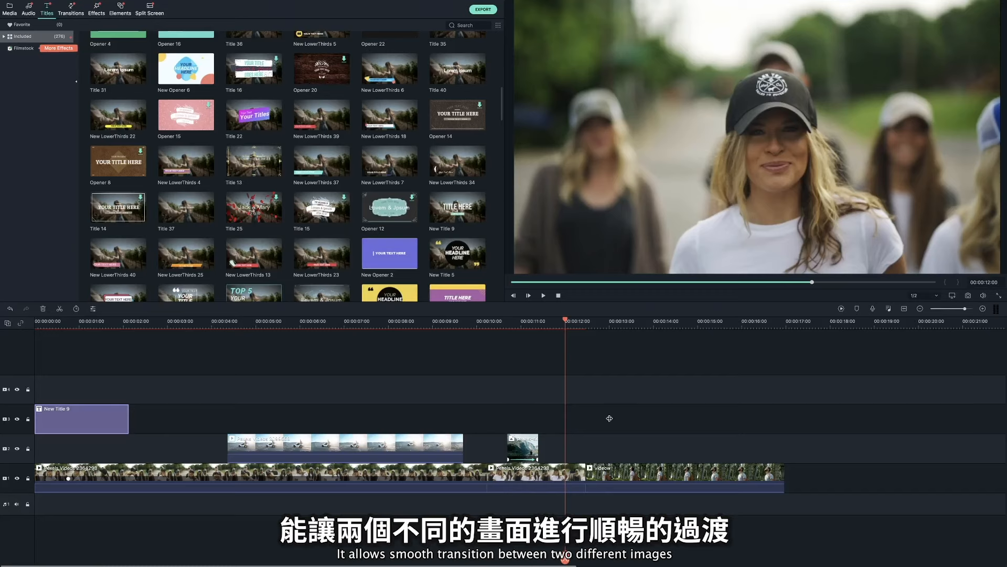
# Step: Add the Evaporate 2 transition at the cut between the second Pexels Videos 2364298 piece and the videow clip, and play it back
pyautogui.press('space')
pyautogui.click(584, 324)
pyautogui.moveTo(589, 339); pyautogui.dragTo(608, 340)
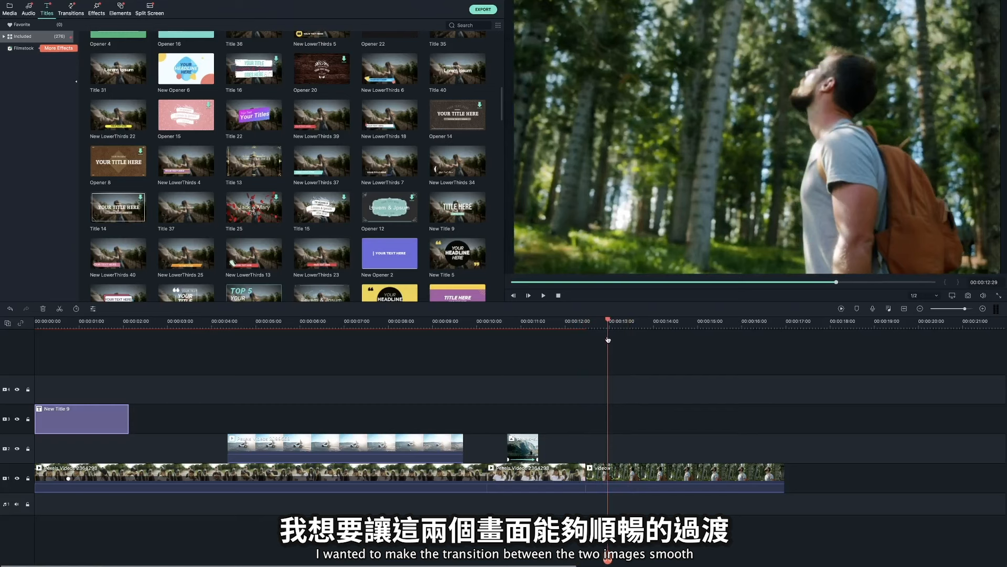
pyautogui.click(71, 10)
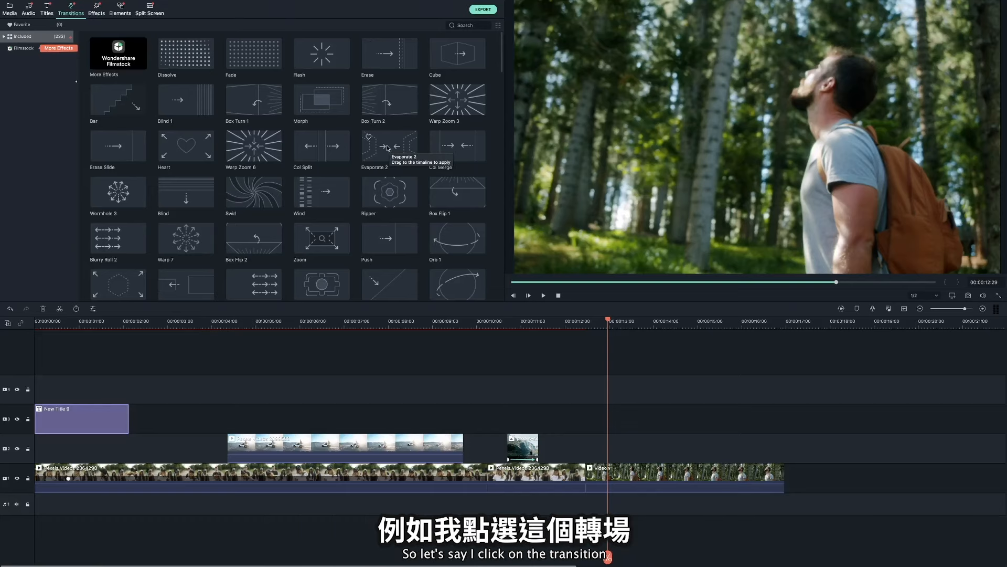
pyautogui.moveTo(391, 146)
pyautogui.mouseDown()
pyautogui.moveTo(426, 185)
pyautogui.moveTo(582, 479)
pyautogui.mouseUp()
pyautogui.click(605, 321)
pyautogui.click(531, 322)
pyautogui.press('space')
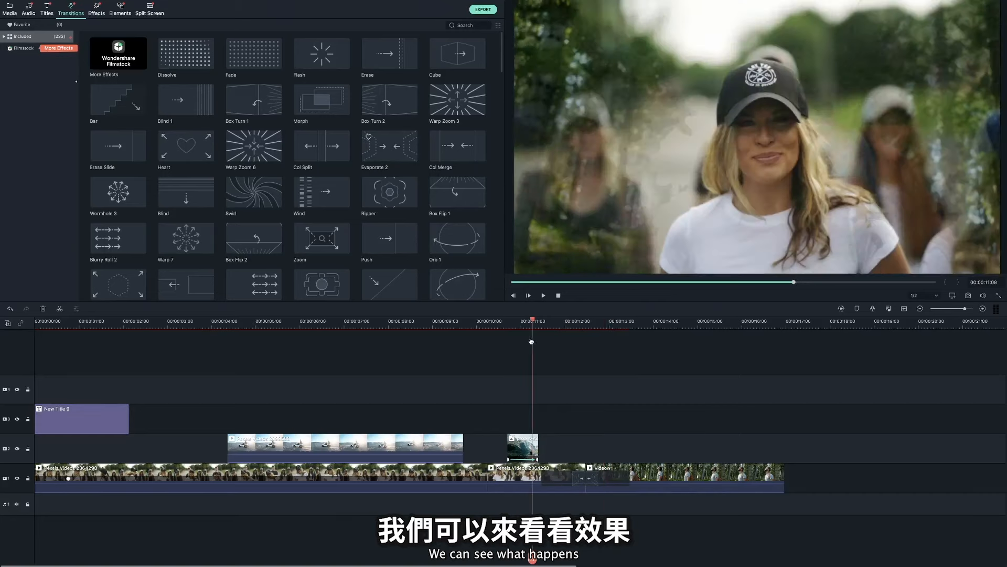
pyautogui.press('space')
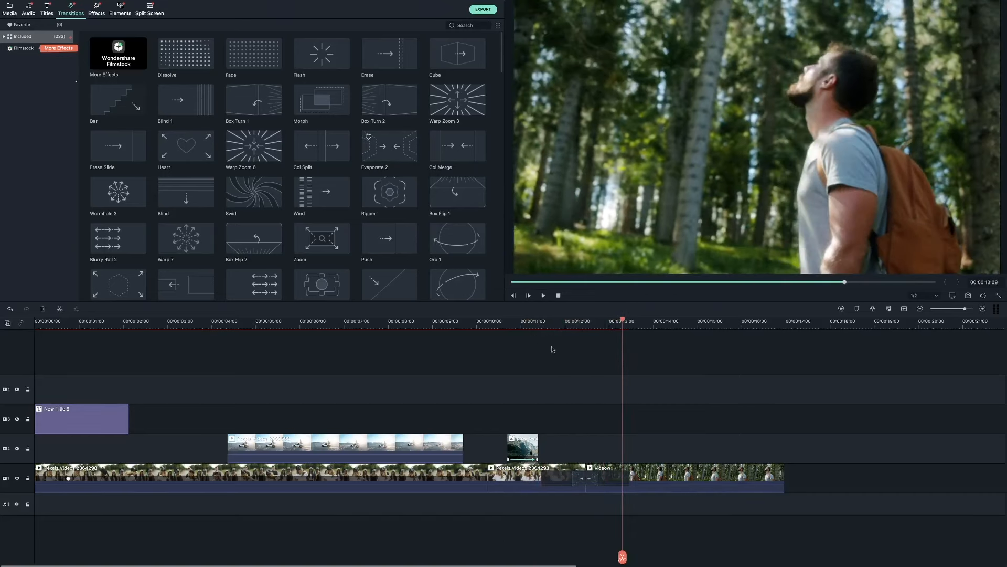
# Step: Shorten the Evaporate 2 transition to about 0.8 seconds and play it back
pyautogui.click(621, 479)
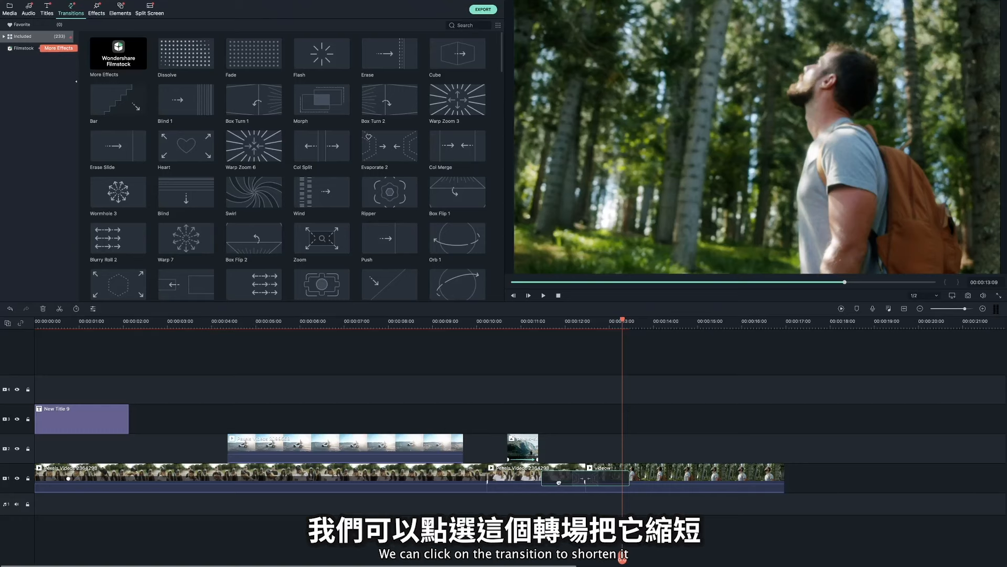
pyautogui.moveTo(543, 482); pyautogui.dragTo(568, 482)
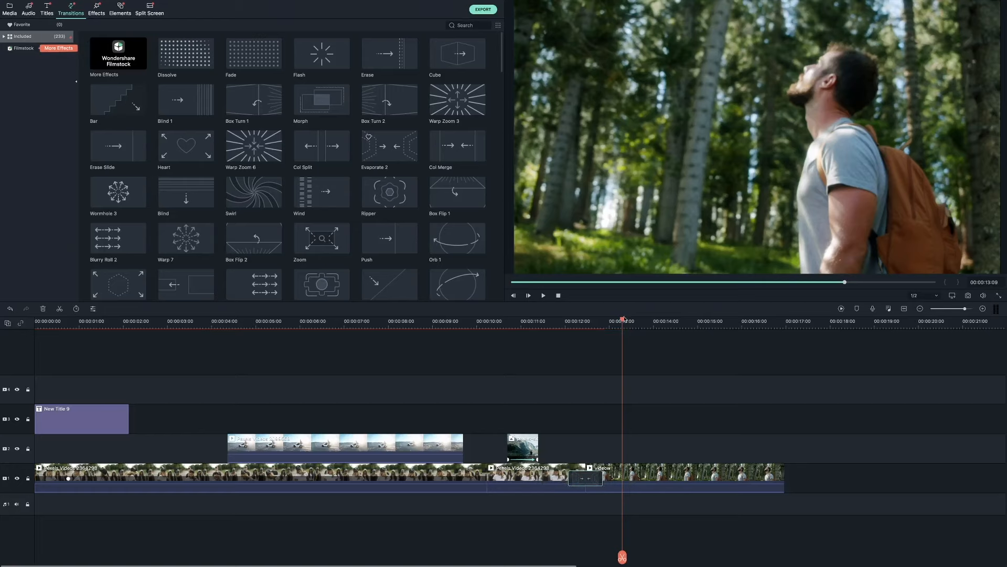
pyautogui.click(548, 337)
pyautogui.press('space')
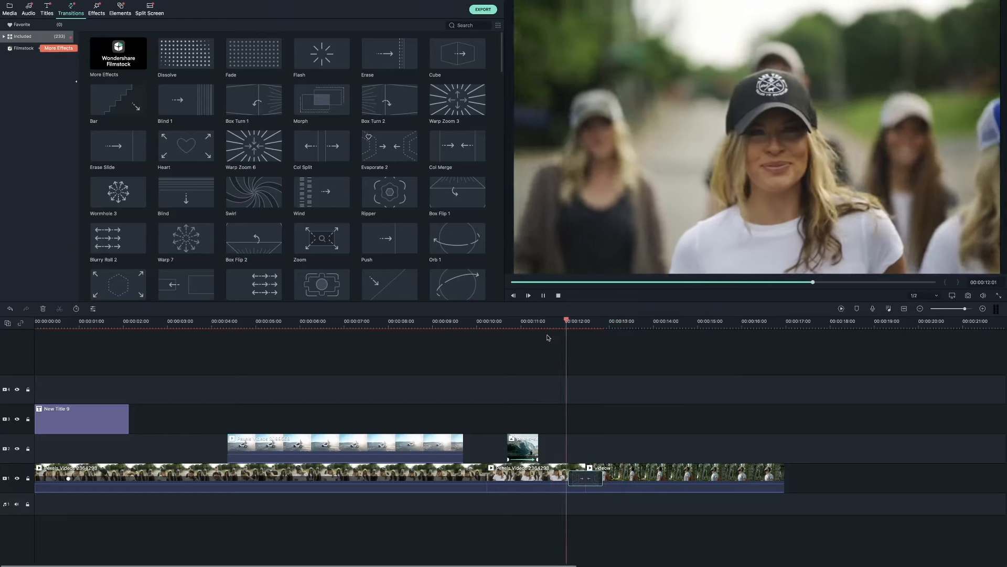
pyautogui.press('space')
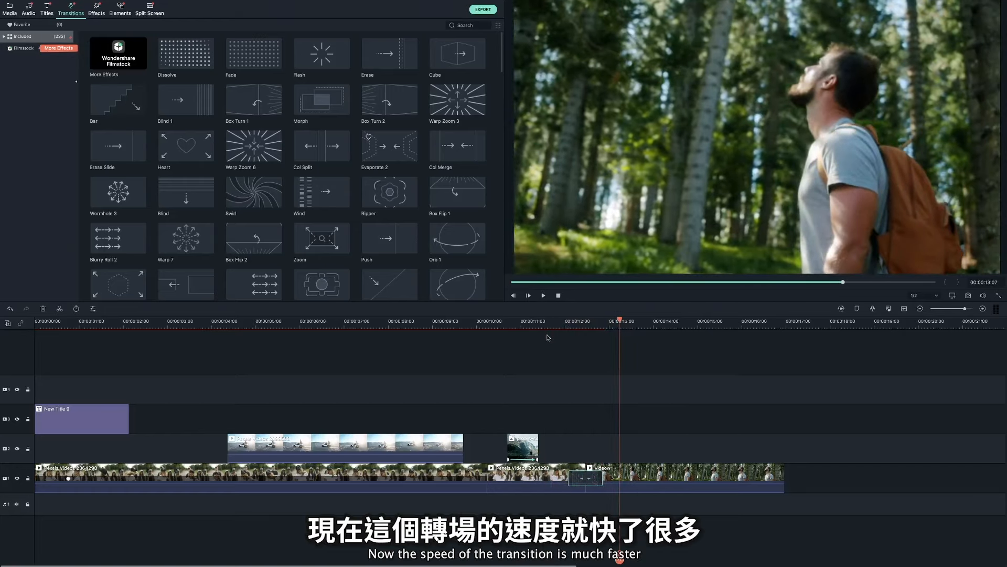
# Step: Add the Bokeh Blur 2 effect on the second video track from about 00:00:12:00 to the end of the videow clip, and play it
pyautogui.click(754, 471)
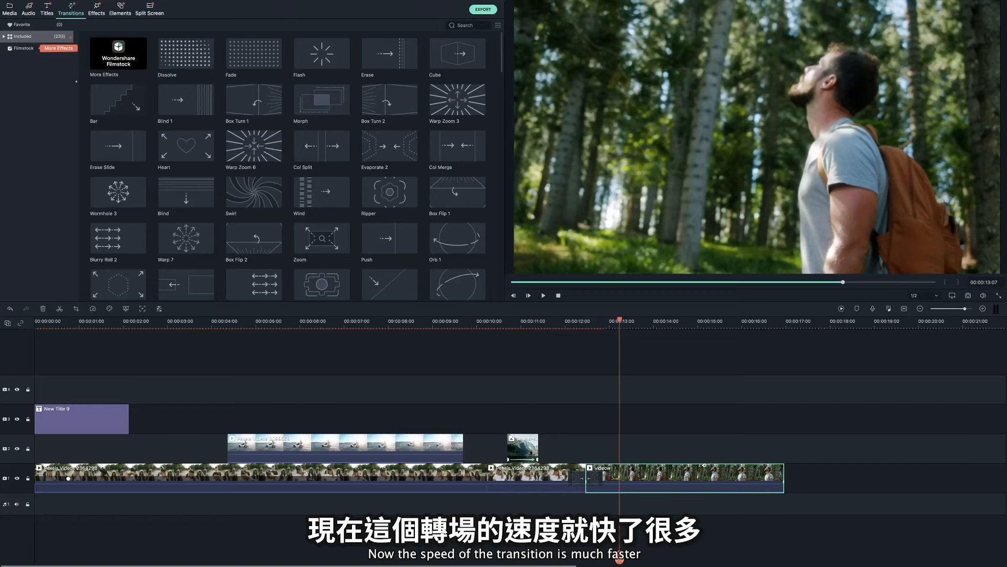
pyautogui.click(97, 13)
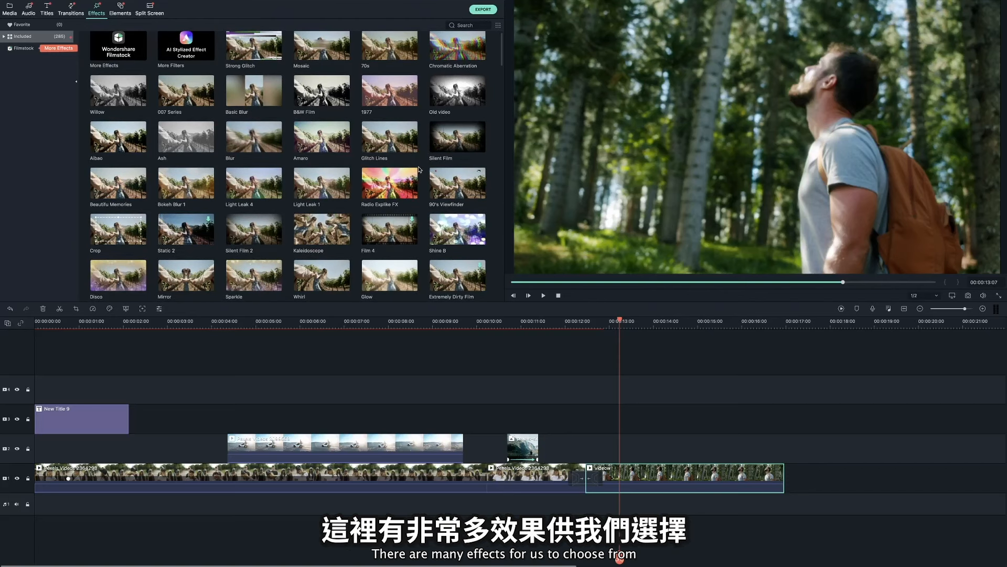
pyautogui.scroll(-3, 368, 178)
pyautogui.click(309, 188)
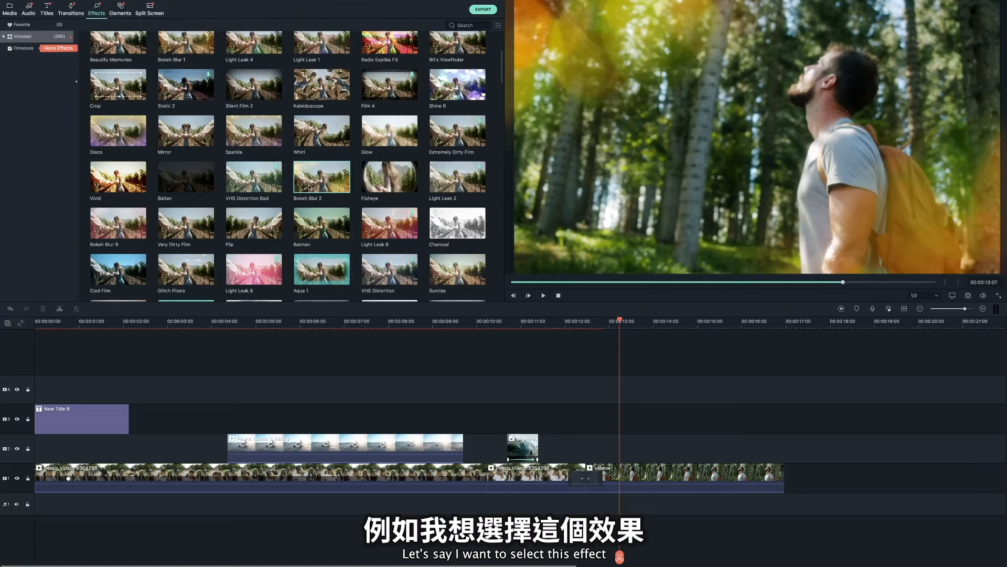
pyautogui.moveTo(309, 187); pyautogui.dragTo(566, 450)
pyautogui.press('space')
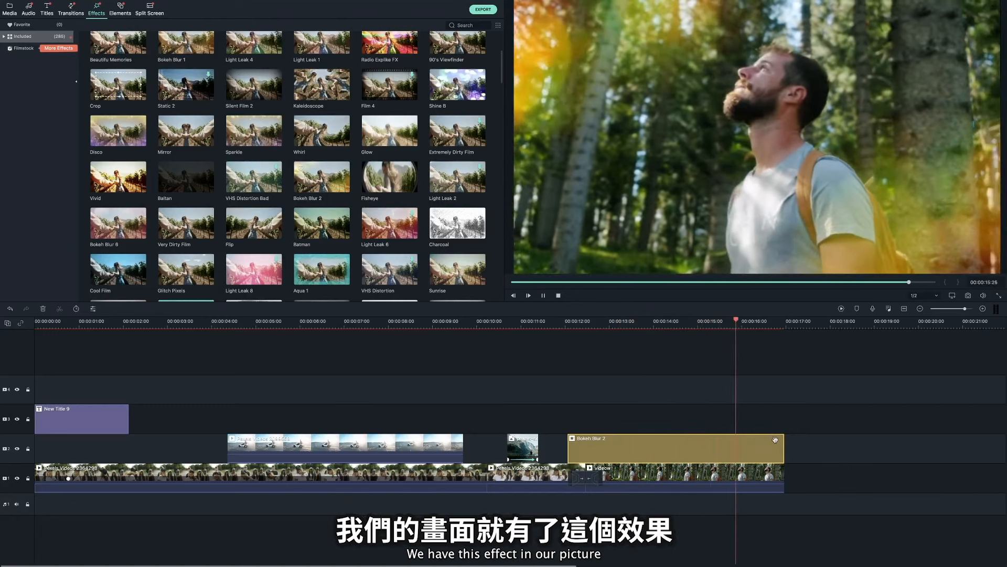
pyautogui.click(397, 354)
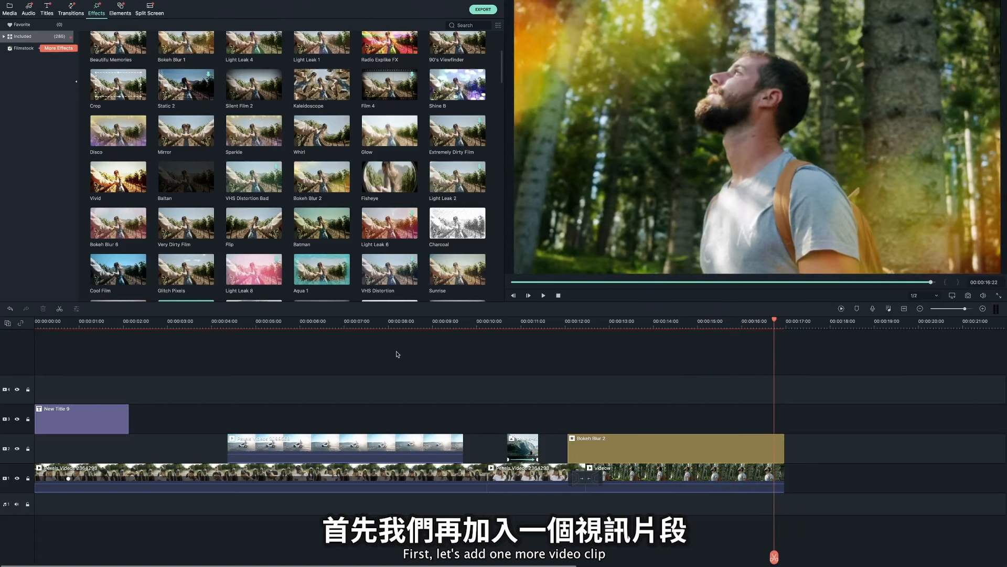
# Step: Append the "video copy" clip after the videow clip on the first video track
pyautogui.click(9, 10)
pyautogui.moveTo(323, 71); pyautogui.dragTo(792, 477)
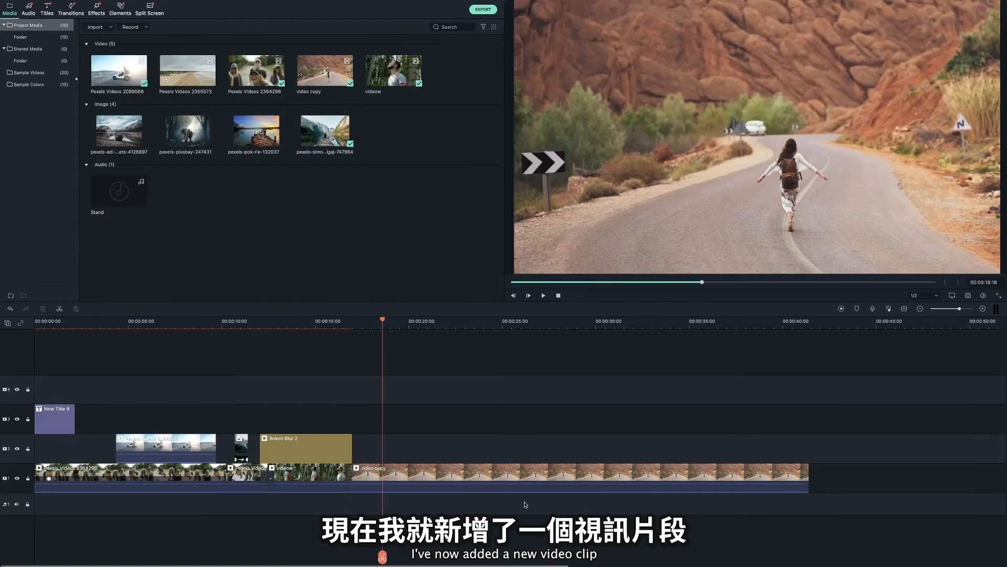
# Step: Add the Element Emoji 1 smiley element to the second video track at about 00:00:20:00, above the video copy clip
pyautogui.click(121, 12)
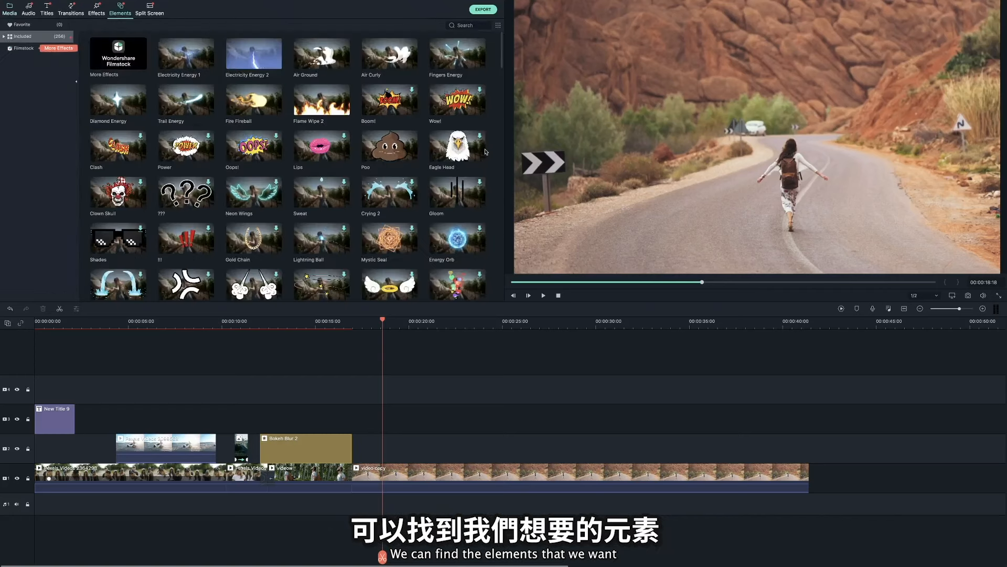
pyautogui.scroll(-8, 491, 156)
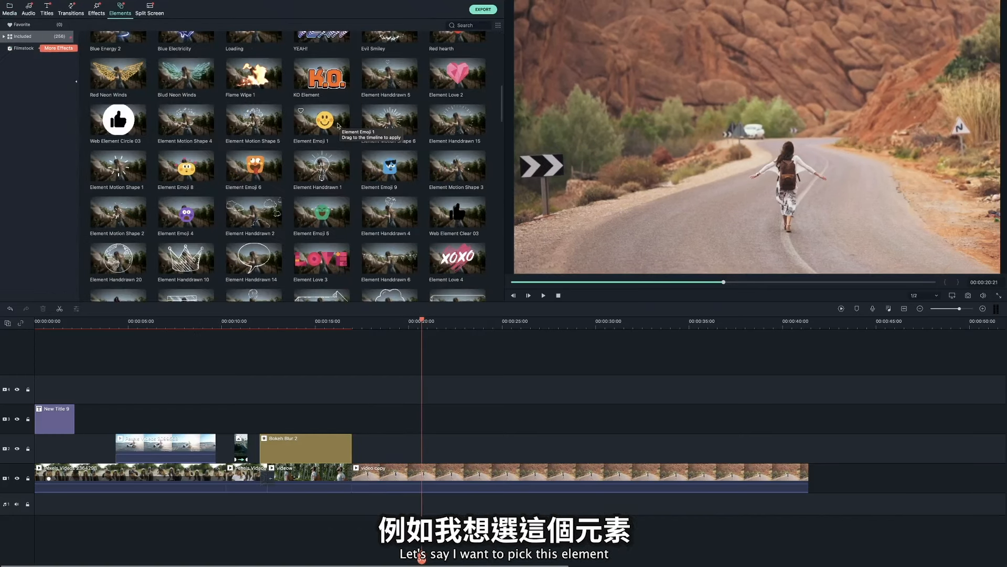
pyautogui.moveTo(326, 124); pyautogui.dragTo(414, 455)
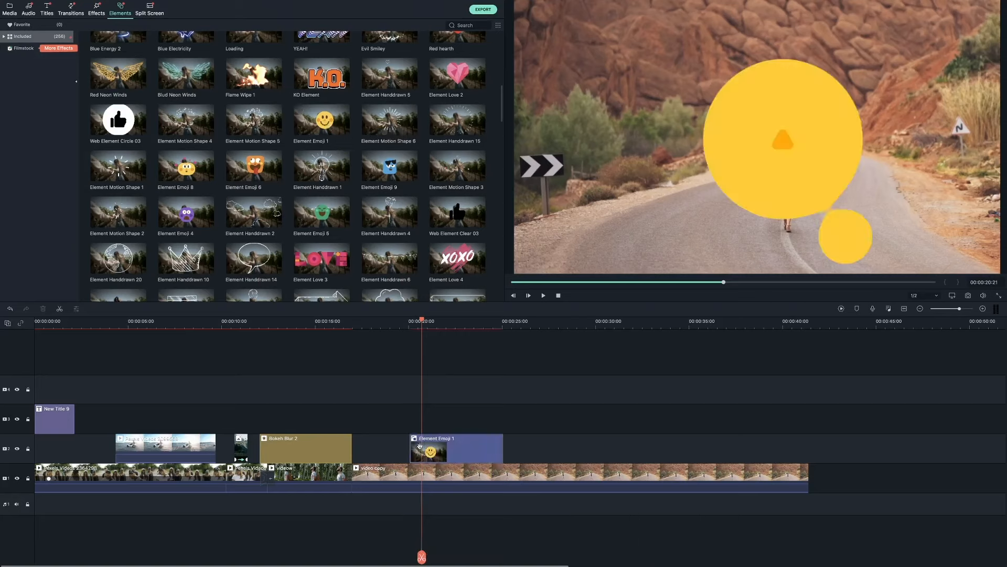
# Step: Scale the emoji element to 49.9%, move it to the frame's upper-left corner at about X -759.3, Y 360.0, and play it back
pyautogui.doubleClick(436, 447)
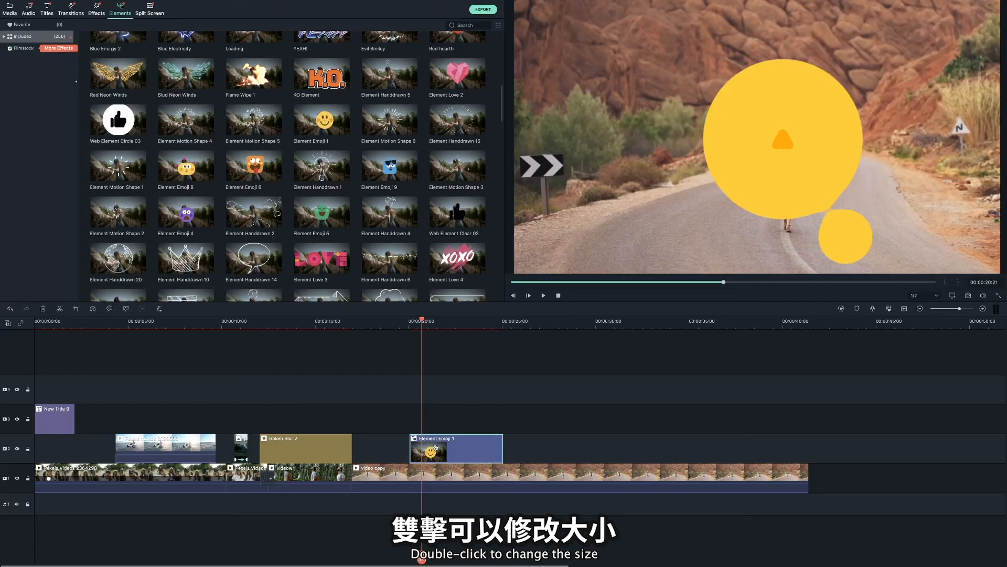
pyautogui.moveTo(242, 101); pyautogui.dragTo(159, 100)
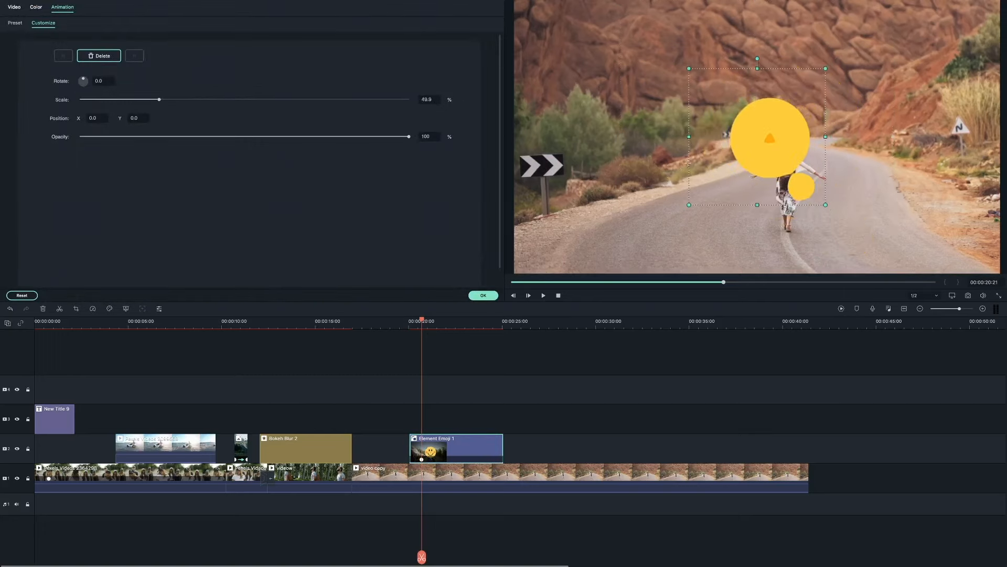
pyautogui.moveTo(786, 154); pyautogui.dragTo(593, 64)
pyautogui.moveTo(422, 321); pyautogui.dragTo(405, 321)
pyautogui.press('space')
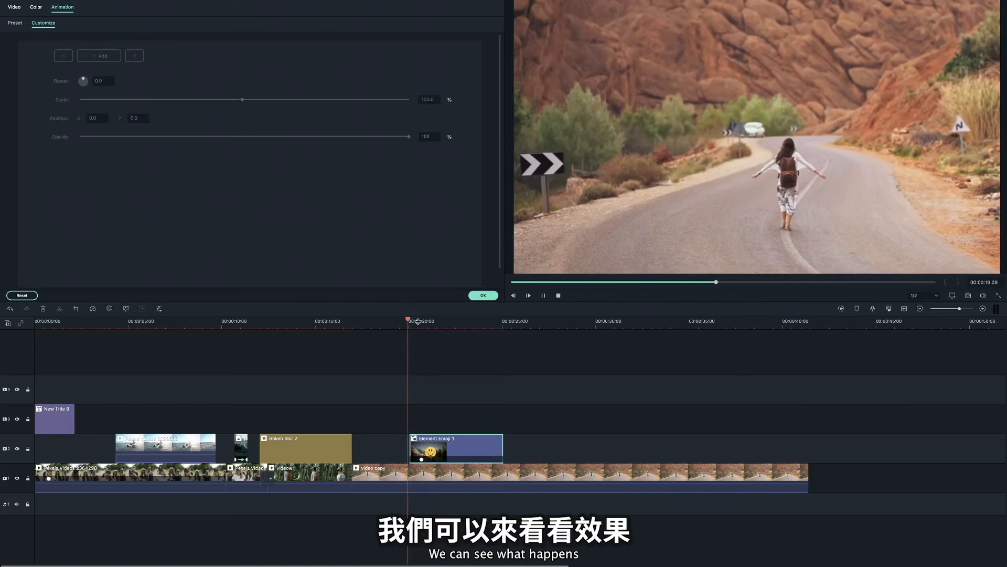
pyautogui.press('space')
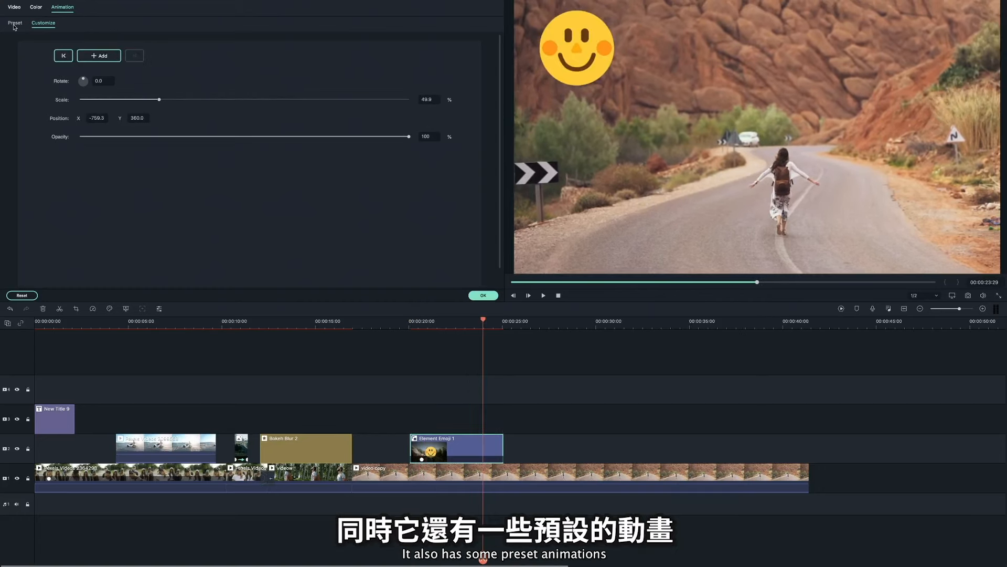
# Step: Apply the Slide Up preset animation to the emoji element and play it back from just before its start
pyautogui.click(15, 22)
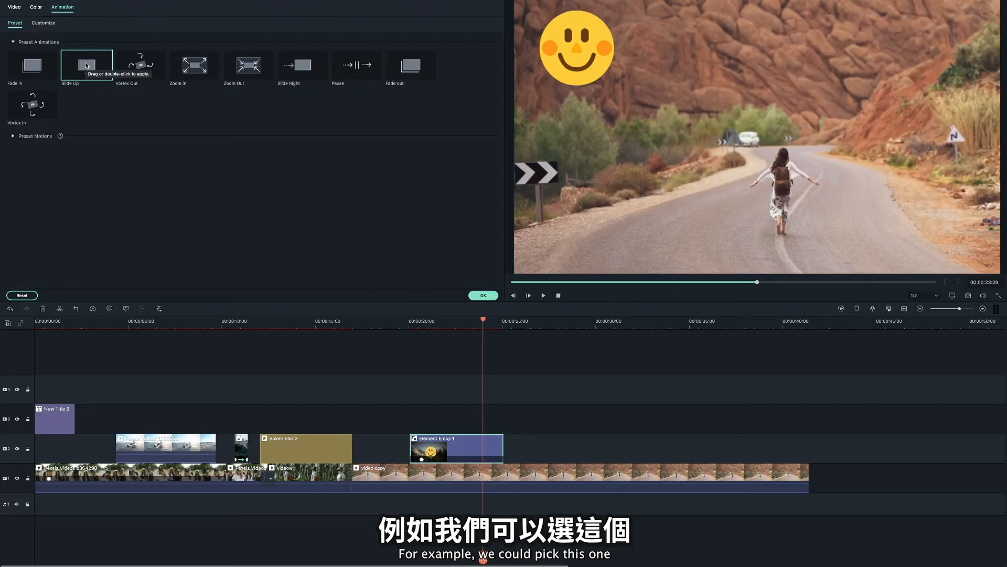
pyautogui.doubleClick(86, 65)
pyautogui.click(404, 321)
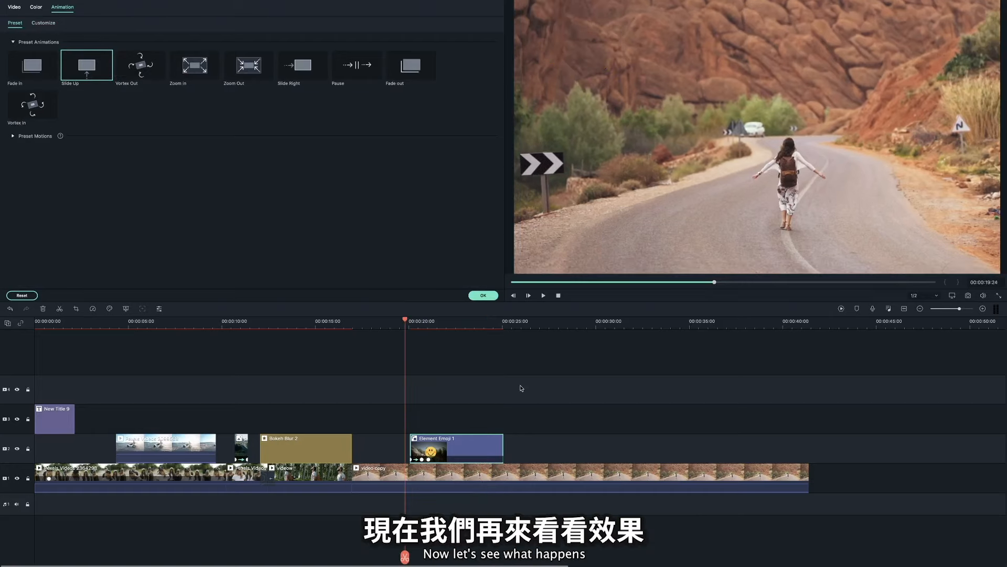
pyautogui.press('space')
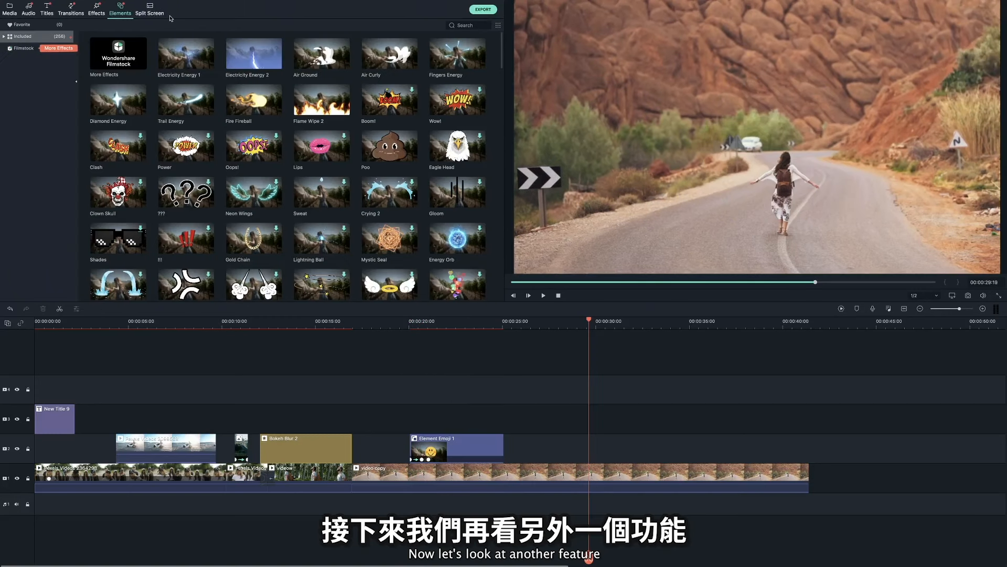
# Step: Add the three-pane split screen with two stacked panes beside one tall pane to the second video track at about 00:00:28:00
pyautogui.click(160, 15)
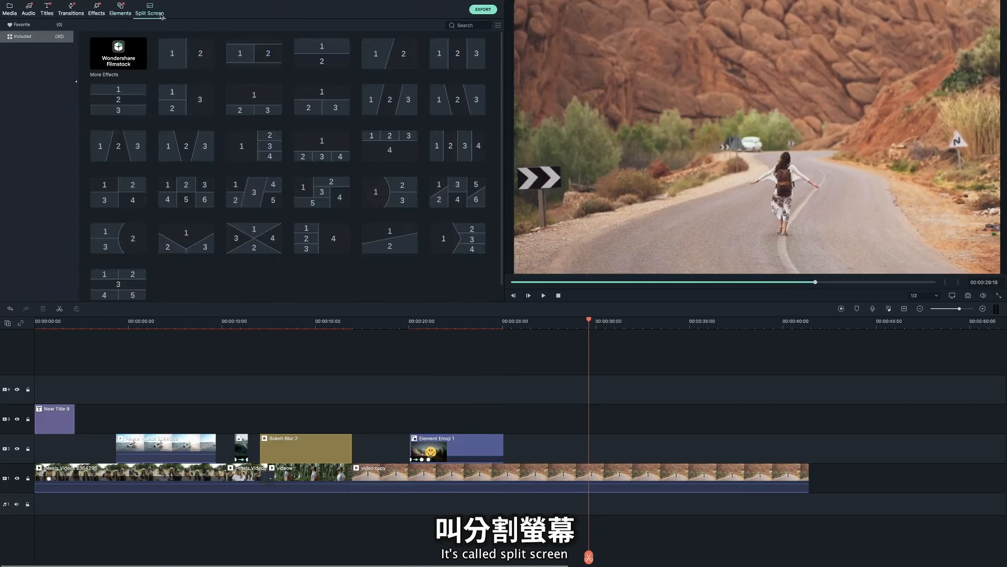
pyautogui.click(184, 101)
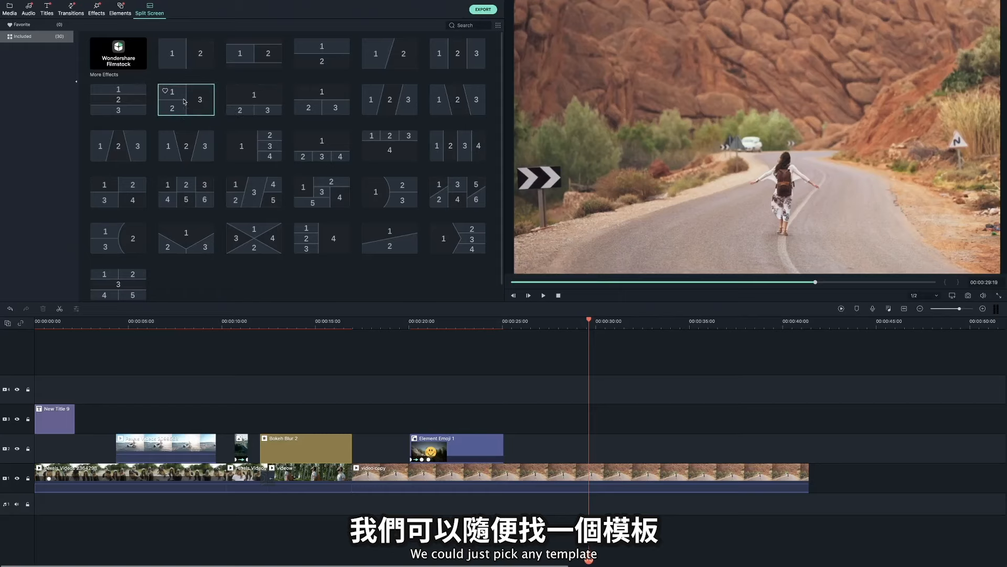
pyautogui.moveTo(184, 102); pyautogui.dragTo(553, 448)
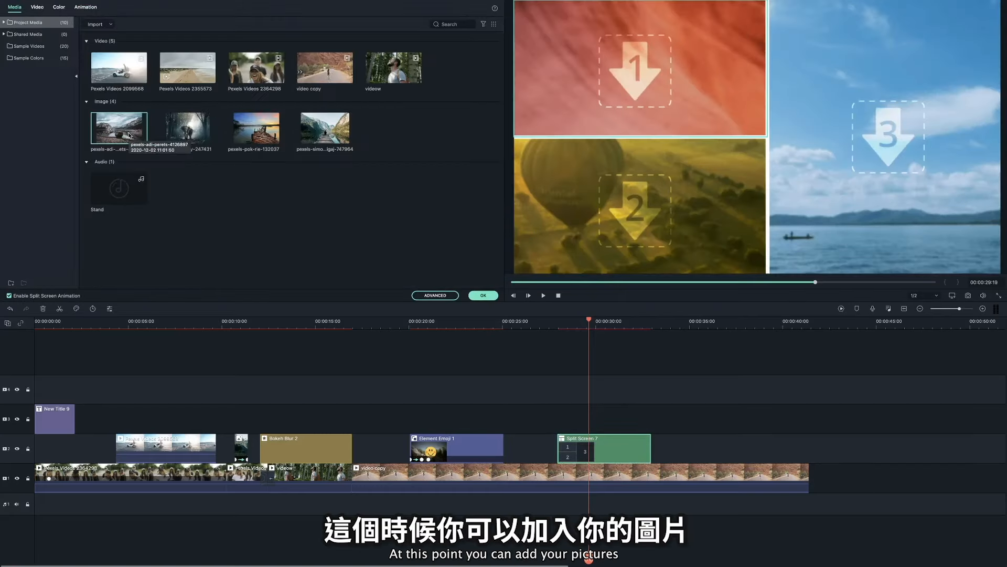
# Step: Fill split-screen panes 1, 2 and 3 with the mountain lake, elephant and pier images, shifting the pier left and the elephant up
pyautogui.moveTo(129, 136); pyautogui.dragTo(632, 94)
pyautogui.moveTo(187, 128); pyautogui.dragTo(634, 203)
pyautogui.moveTo(256, 127); pyautogui.dragTo(888, 142)
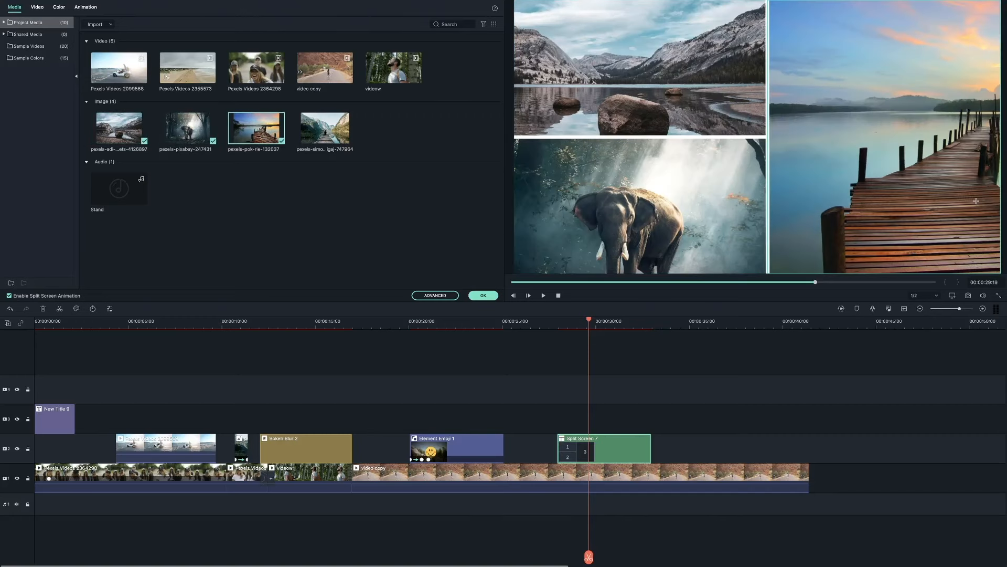
pyautogui.moveTo(976, 201); pyautogui.dragTo(941, 202)
pyautogui.moveTo(677, 203); pyautogui.dragTo(677, 192)
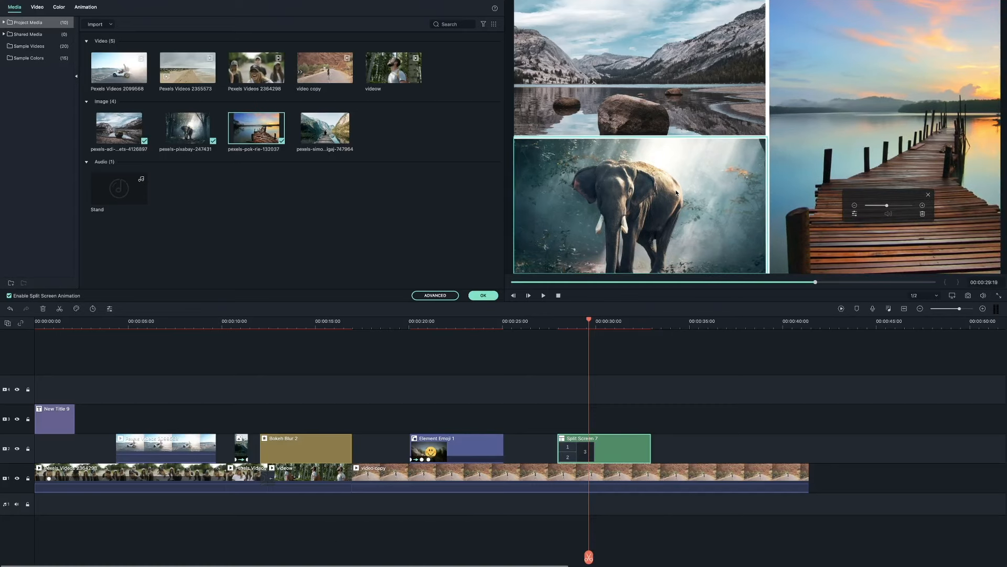
pyautogui.click(745, 389)
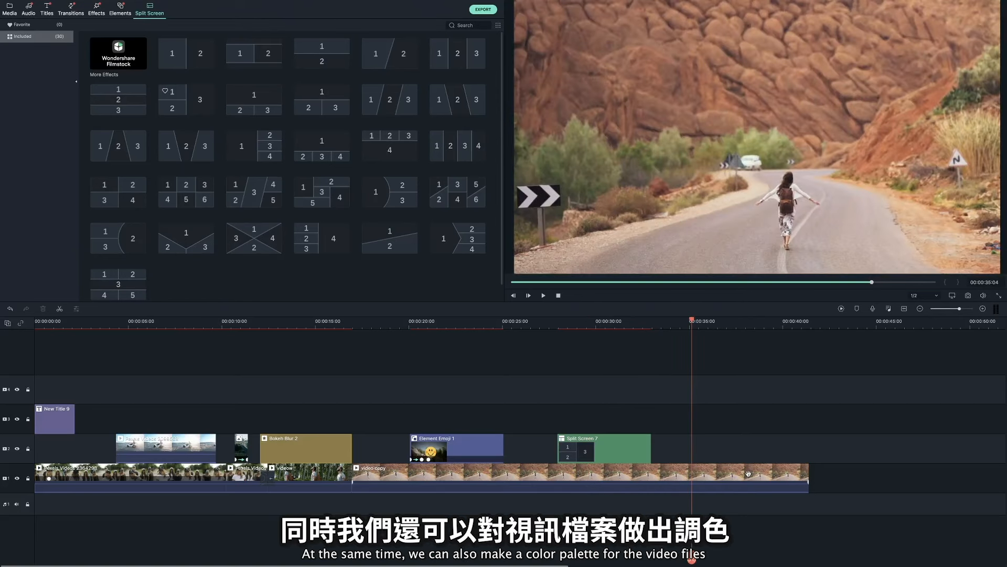
# Step: Try raising the contrast and saturation in the color settings of the video copy clip
pyautogui.doubleClick(748, 474)
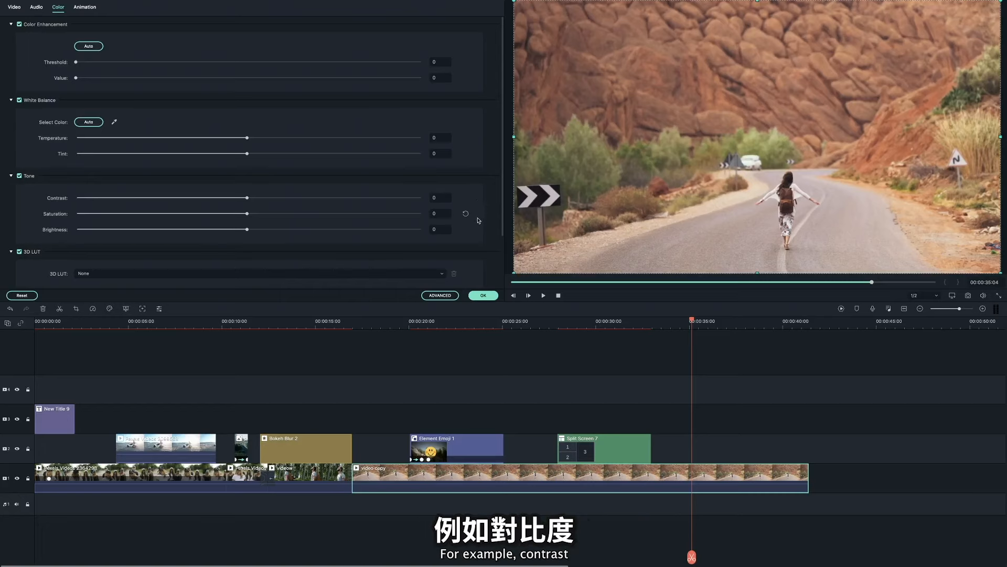
pyautogui.moveTo(251, 199); pyautogui.dragTo(425, 204)
pyautogui.moveTo(251, 215); pyautogui.dragTo(402, 216)
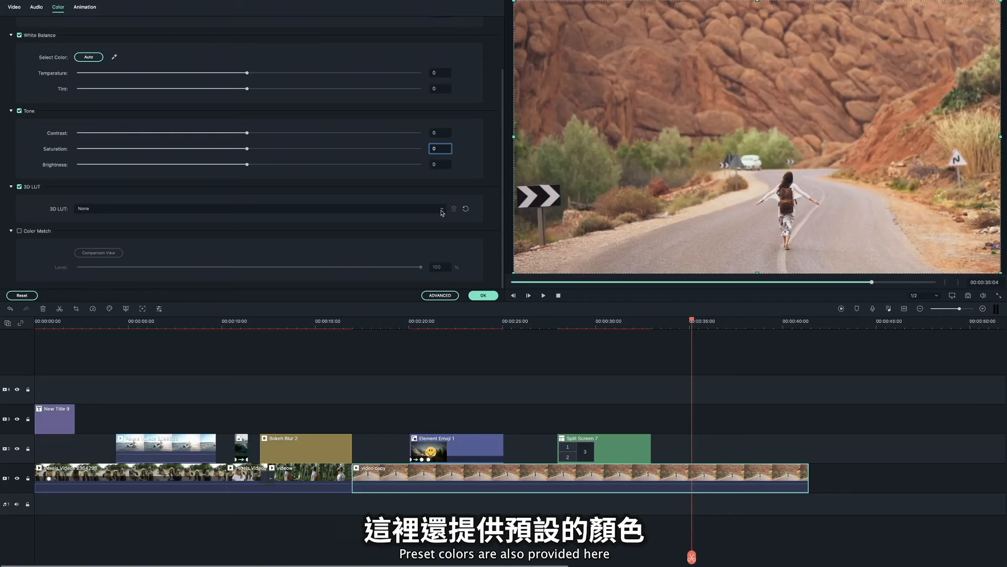
# Step: Try the 007 Series, B&W Film, Gravity, Sparta 300 and Reign 3D LUTs on the video copy clip and return to None
pyautogui.scroll(-1, 442, 213)
pyautogui.click(443, 212)
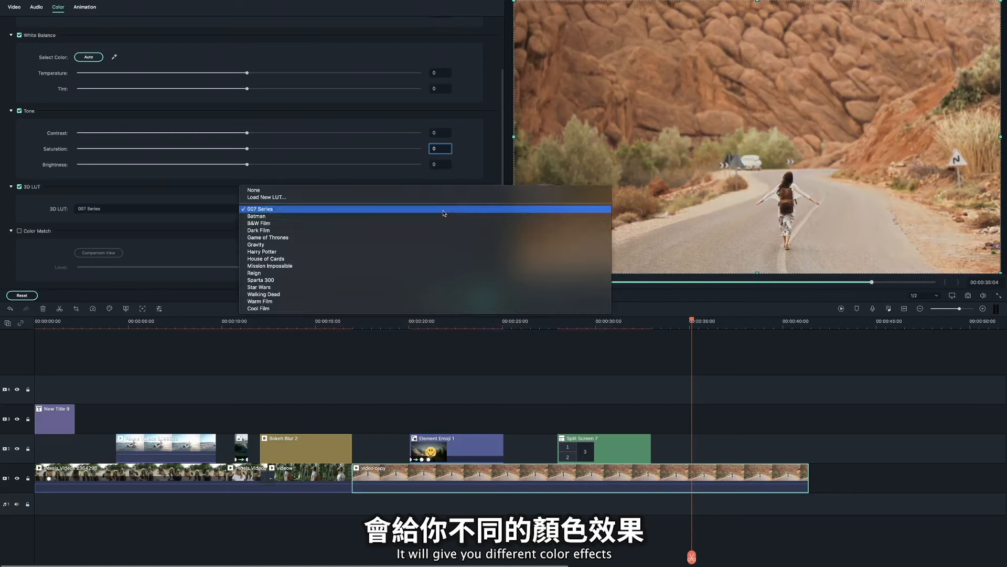
pyautogui.click(401, 219)
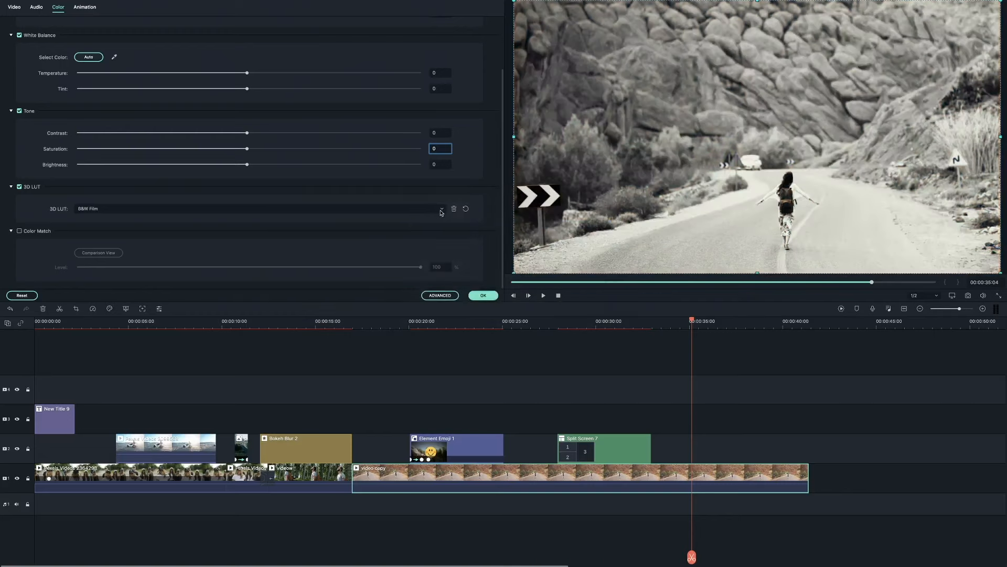
pyautogui.click(439, 213)
pyautogui.scroll(-2, 380, 231)
pyautogui.click(380, 229)
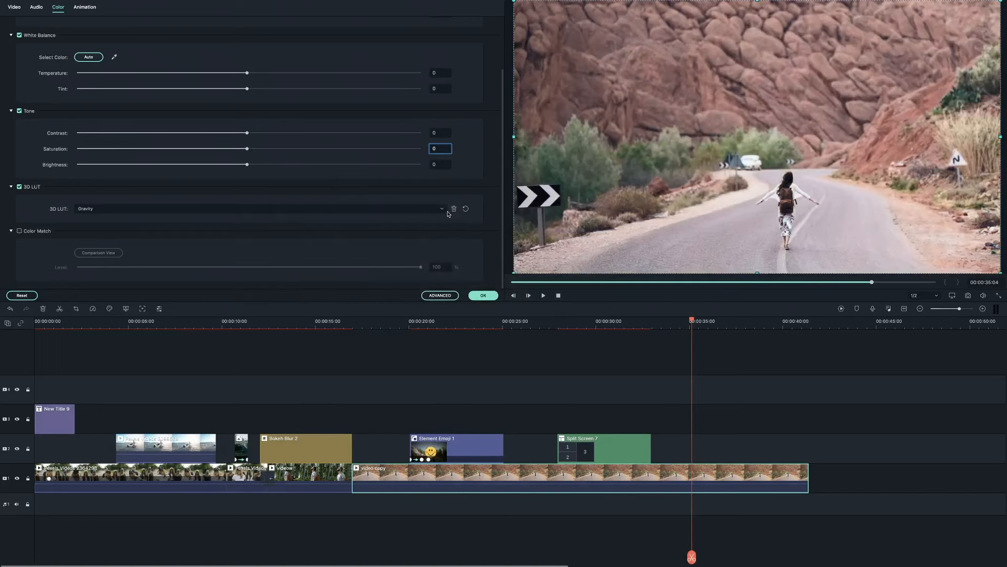
pyautogui.click(443, 212)
pyautogui.click(376, 246)
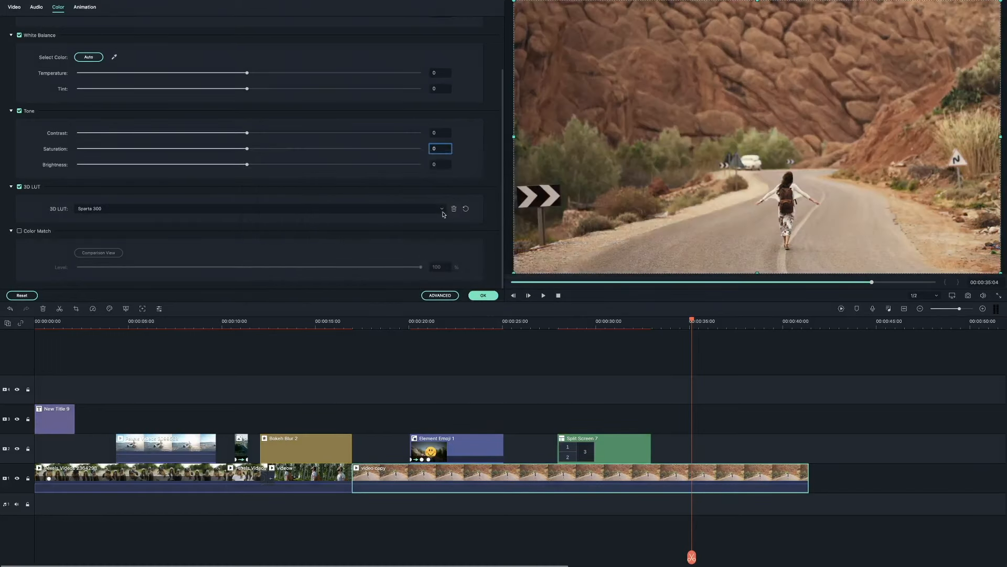
pyautogui.click(443, 212)
pyautogui.click(420, 205)
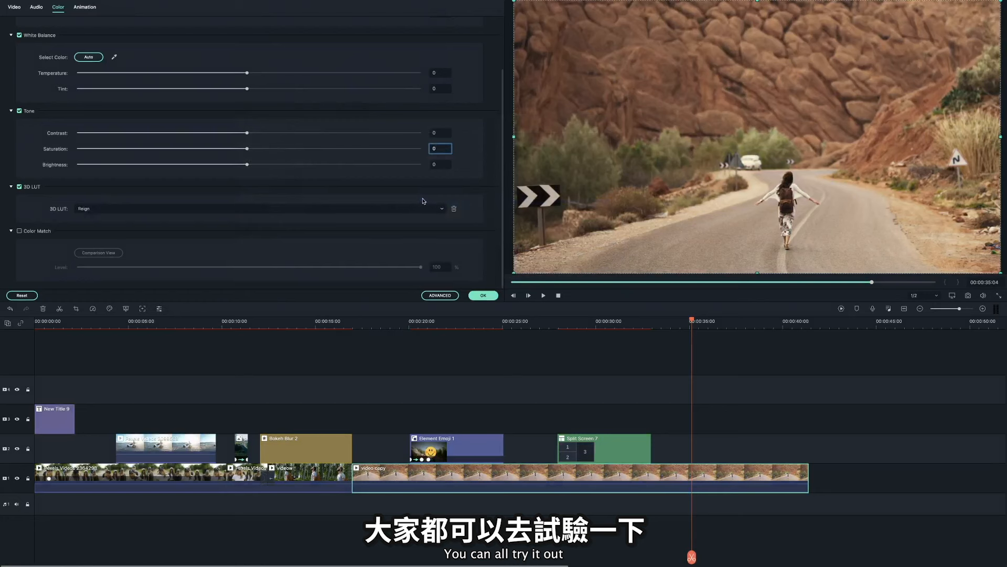
pyautogui.click(443, 210)
pyautogui.click(408, 205)
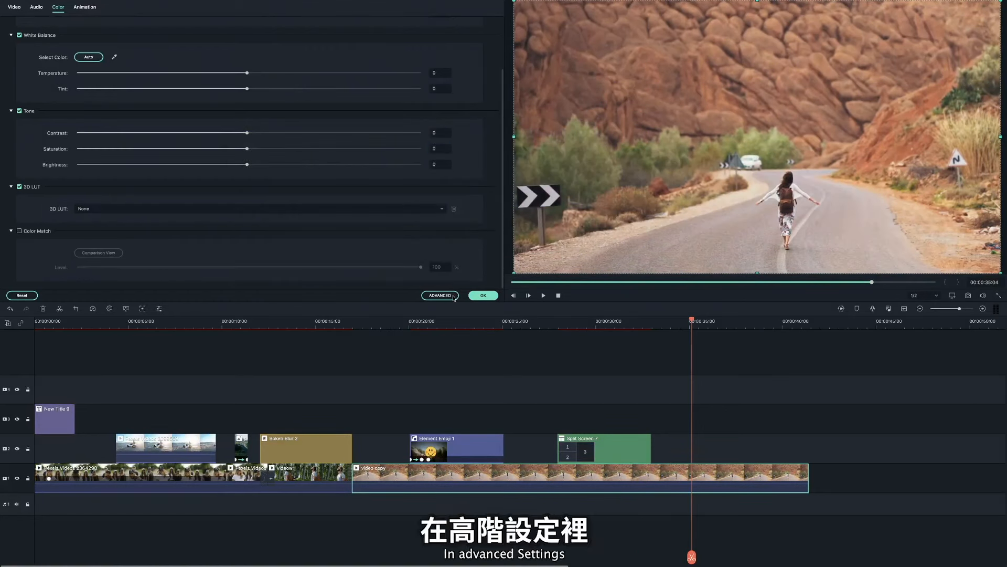
# Step: Adjust the video copy clip's colors manually with the Advanced Color Tuning sliders
pyautogui.click(454, 297)
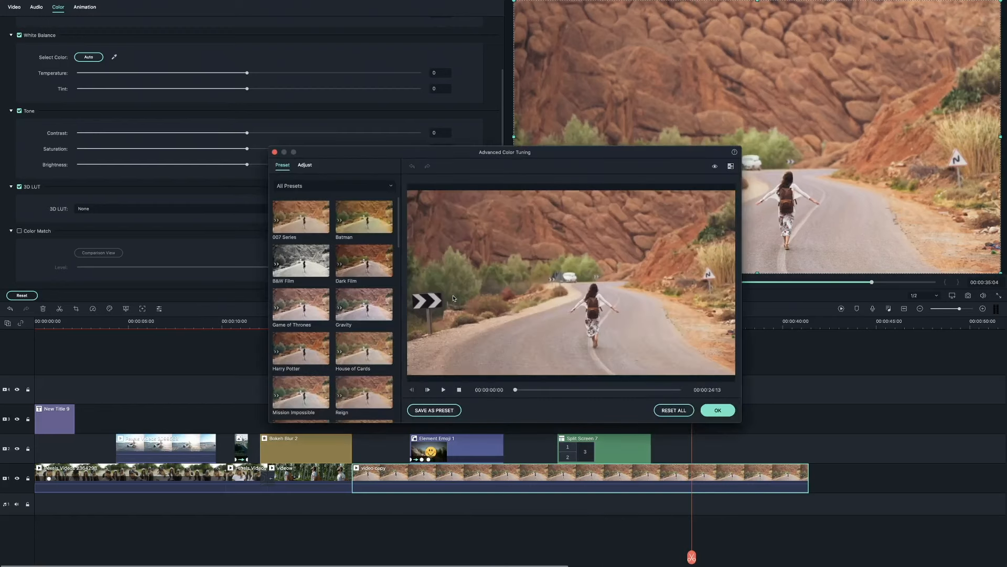
pyautogui.click(304, 165)
pyautogui.moveTo(284, 329); pyautogui.dragTo(329, 330)
pyautogui.click(274, 350)
pyautogui.moveTo(329, 367); pyautogui.dragTo(367, 367)
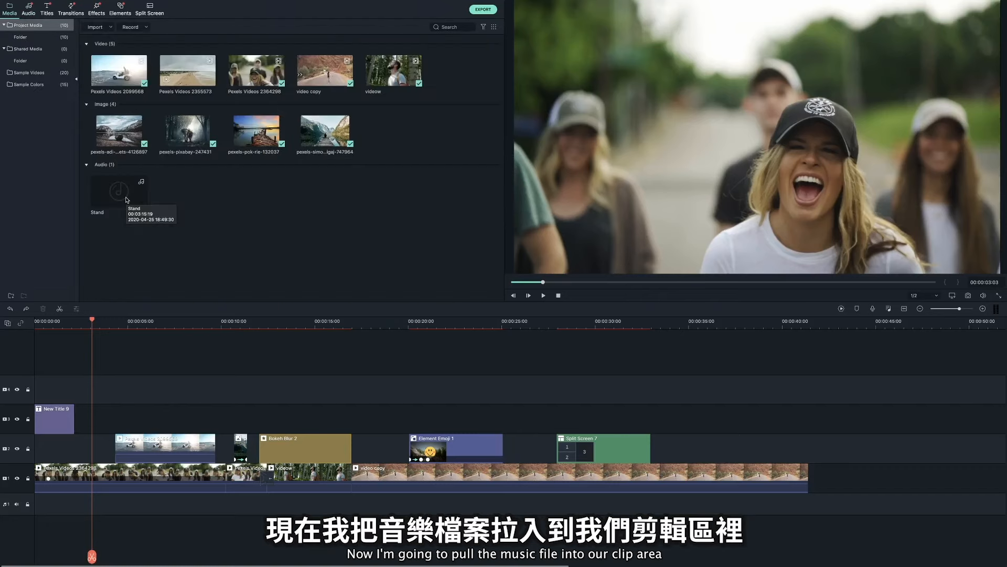
# Step: Add the Stand music file at the start of the audio track and lower its volume to about -6.7 dB
pyautogui.moveTo(127, 199)
pyautogui.mouseDown()
pyautogui.moveTo(134, 495)
pyautogui.moveTo(158, 504)
pyautogui.mouseUp()
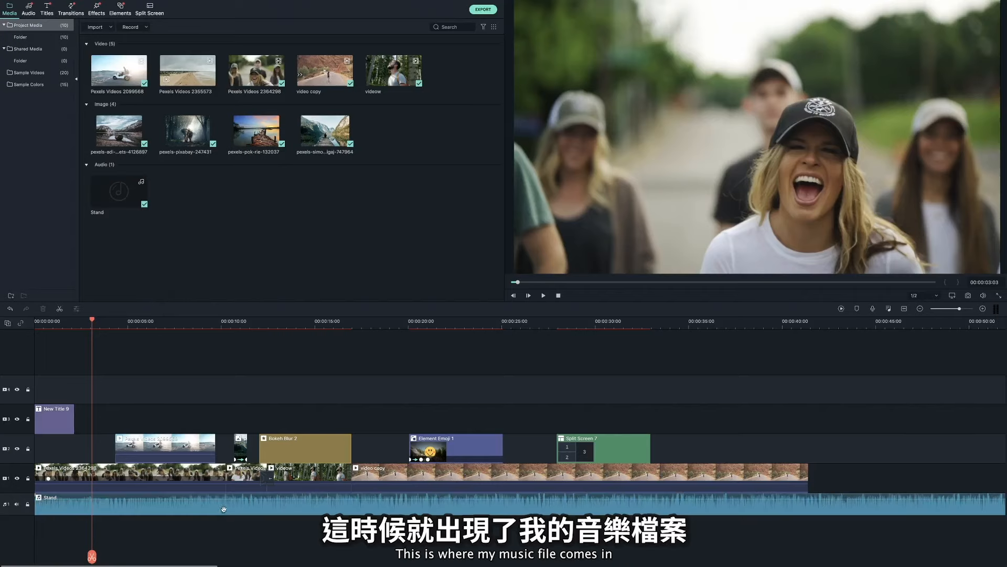
pyautogui.click(223, 508)
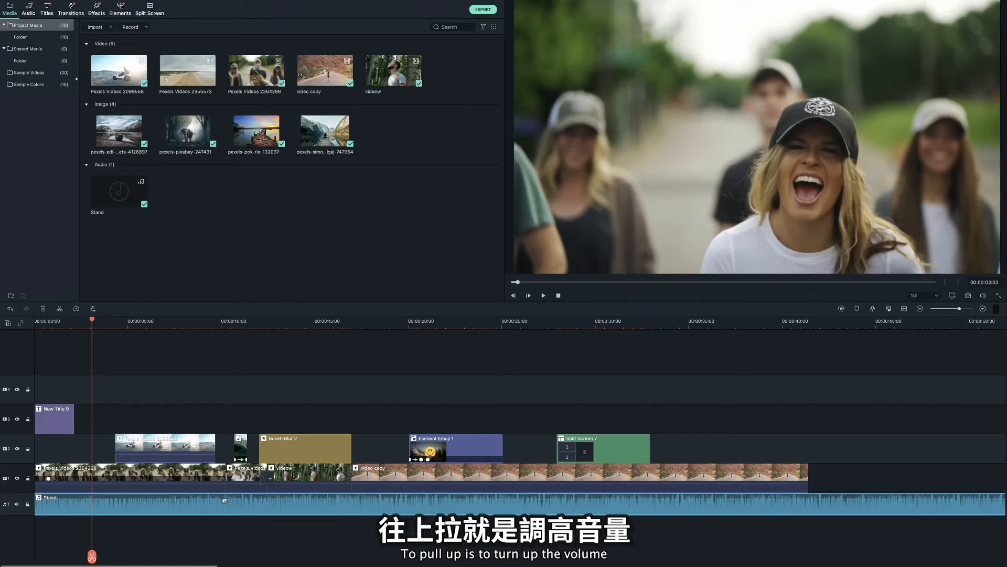
pyautogui.moveTo(224, 500); pyautogui.dragTo(224, 504)
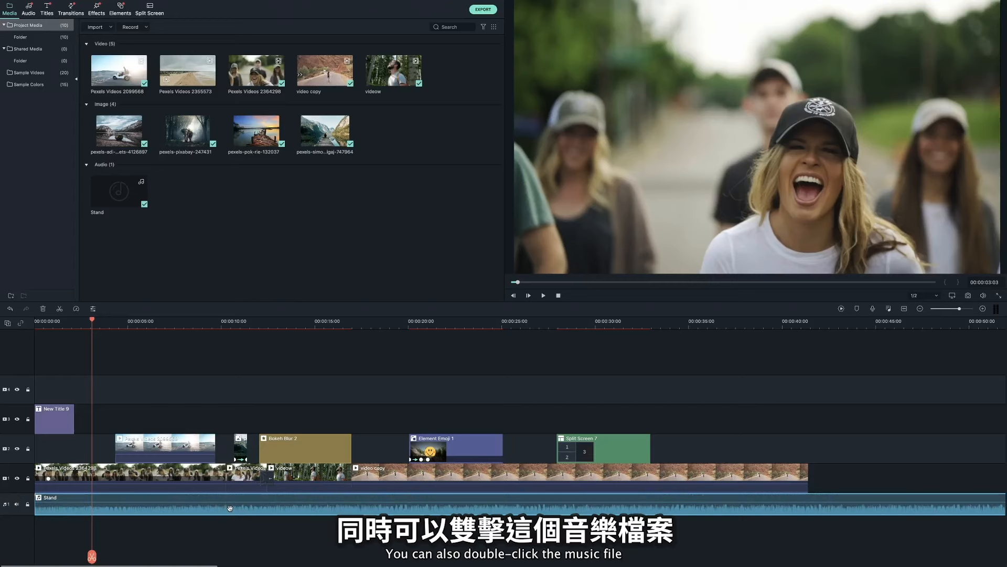
# Step: Give the Stand music a 4.0-second fade-in and play the project from the beginning to hear it
pyautogui.doubleClick(230, 508)
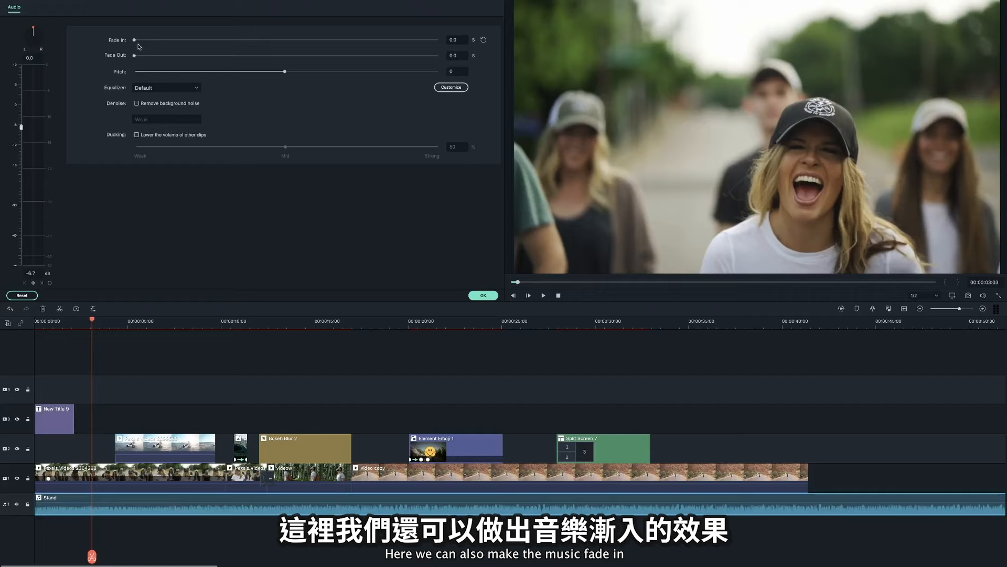
pyautogui.moveTo(135, 40); pyautogui.dragTo(378, 60)
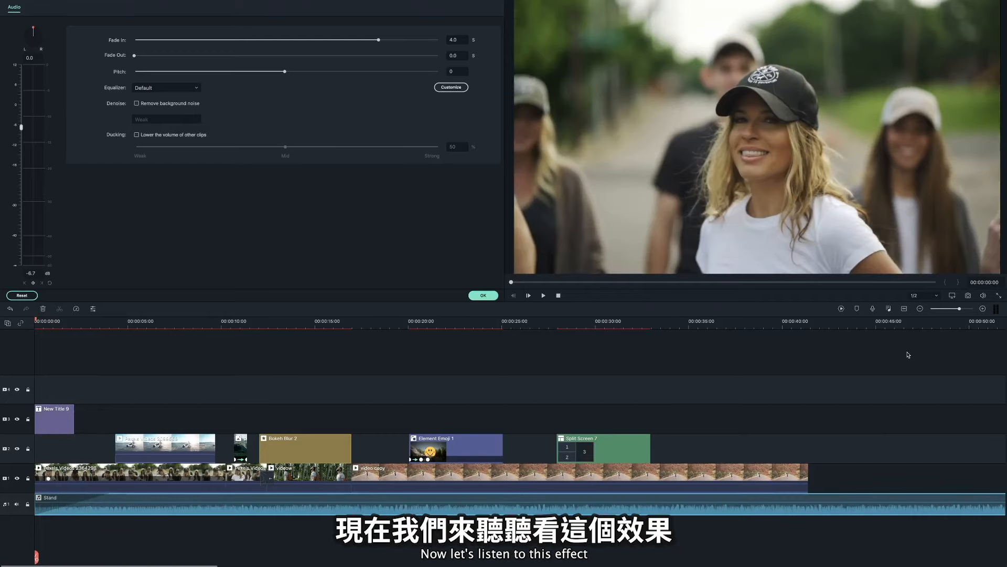
pyautogui.press('space')
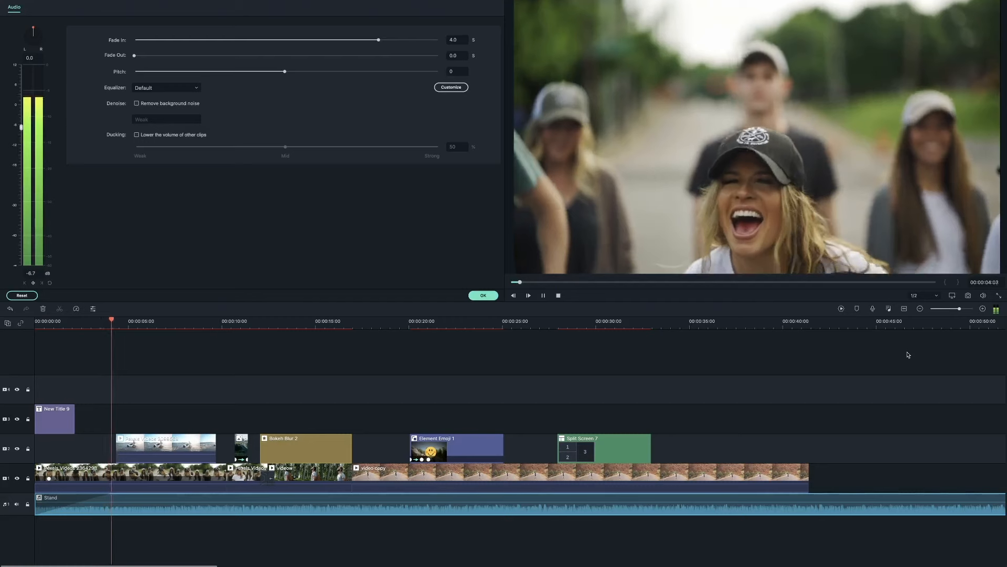
pyautogui.press('space')
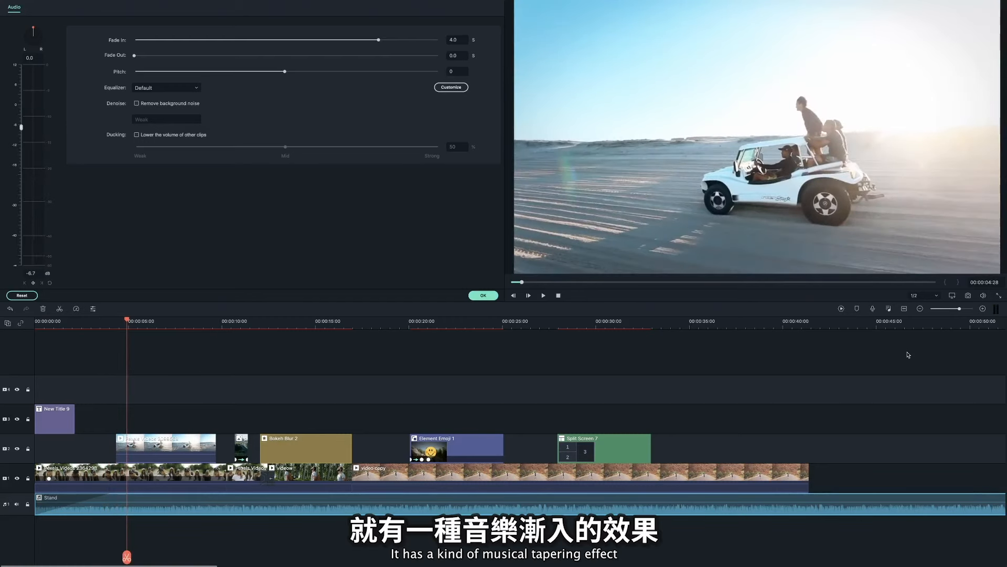
pyautogui.click(427, 350)
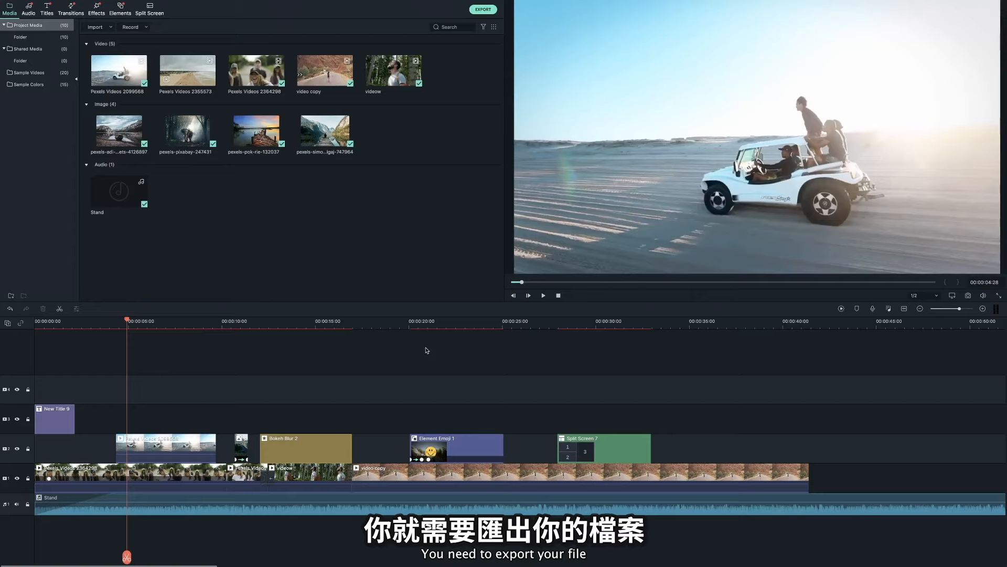
# Step: Open the project's export options and review the Format, Device, YouTube, Vimeo and DVD output choices
pyautogui.click(488, 12)
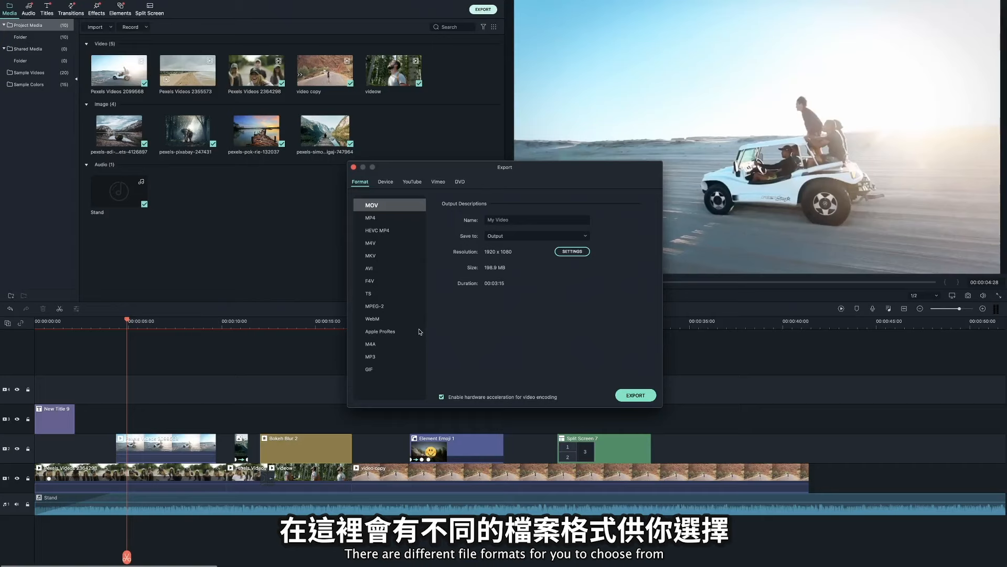
pyautogui.click(386, 182)
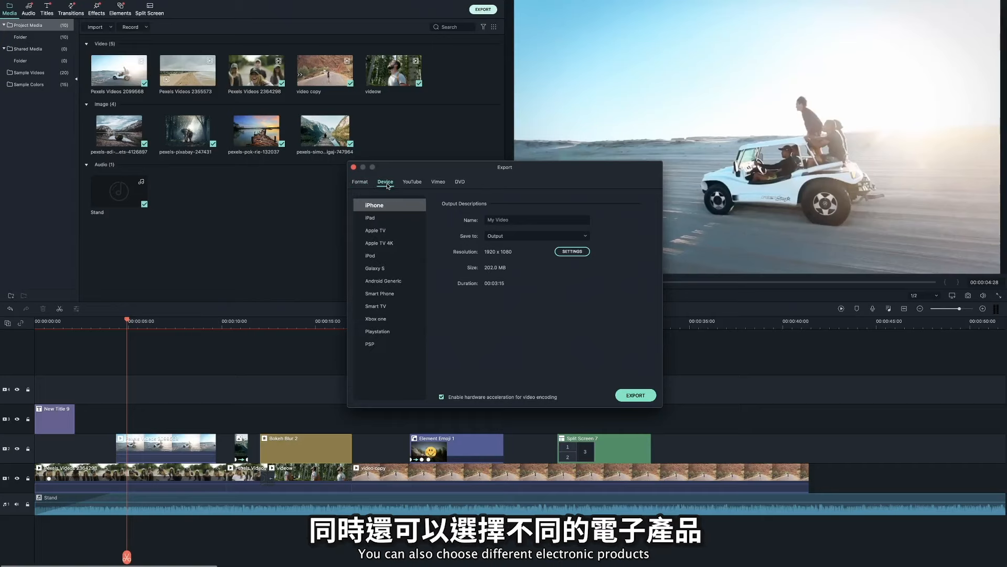
pyautogui.click(413, 182)
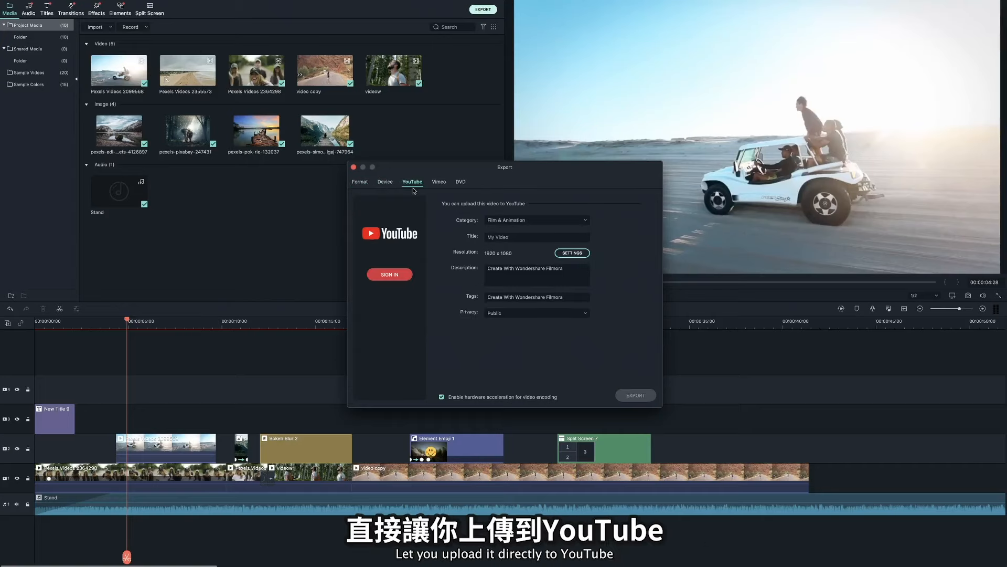
pyautogui.click(440, 183)
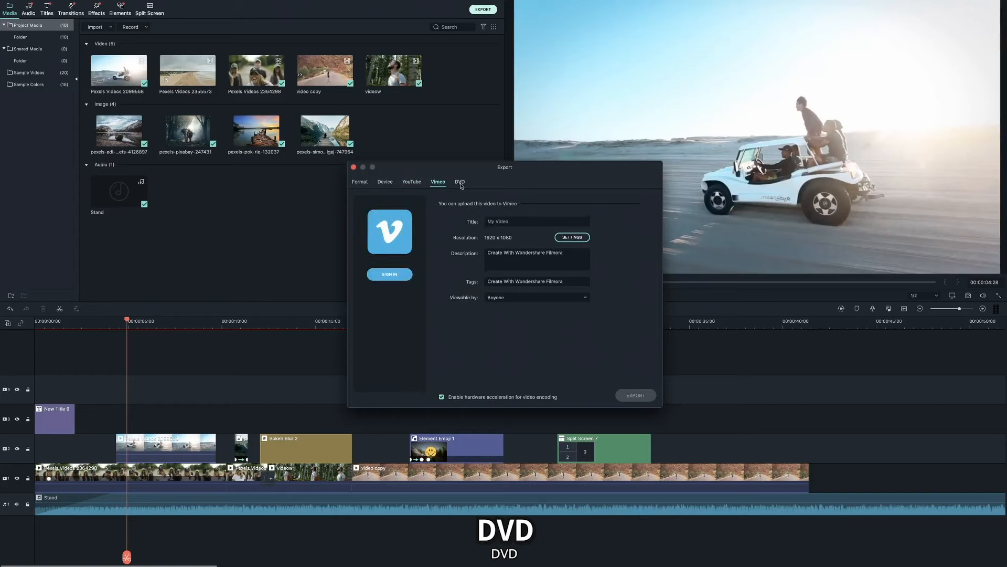
pyautogui.click(460, 184)
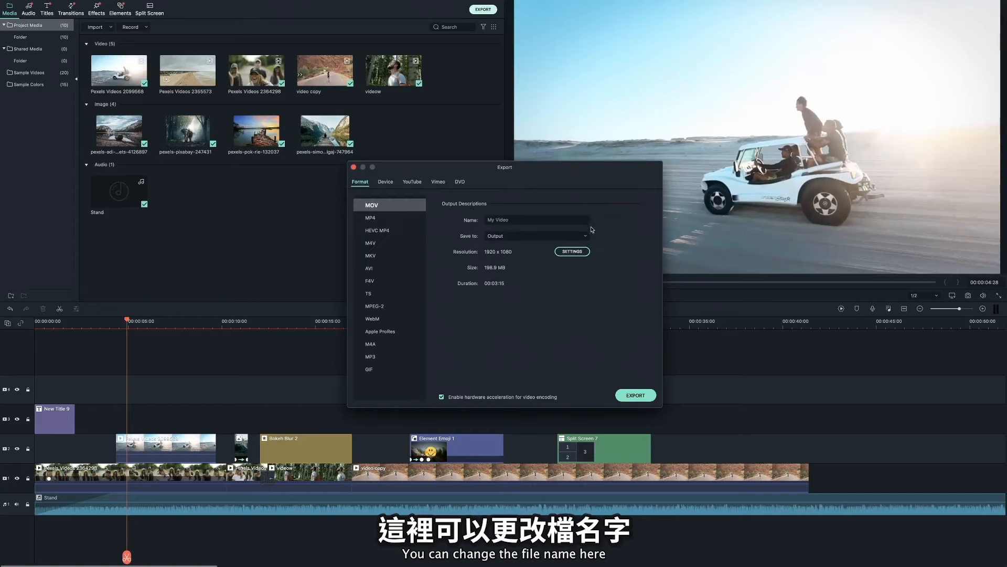
# Step: Check the available save locations for the MOV export and open its quality, video and audio settings
pyautogui.click(588, 237)
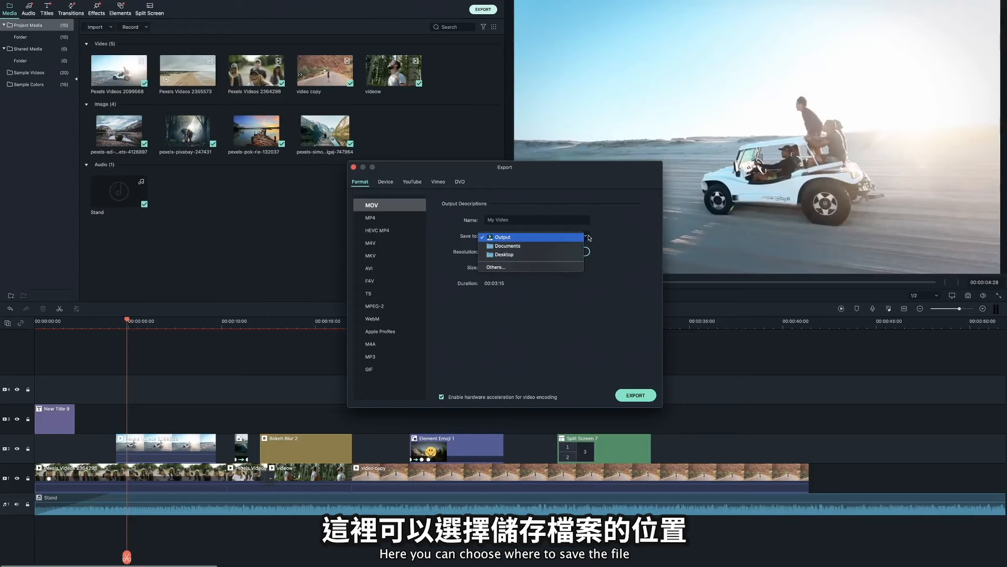
pyautogui.click(602, 244)
pyautogui.click(586, 253)
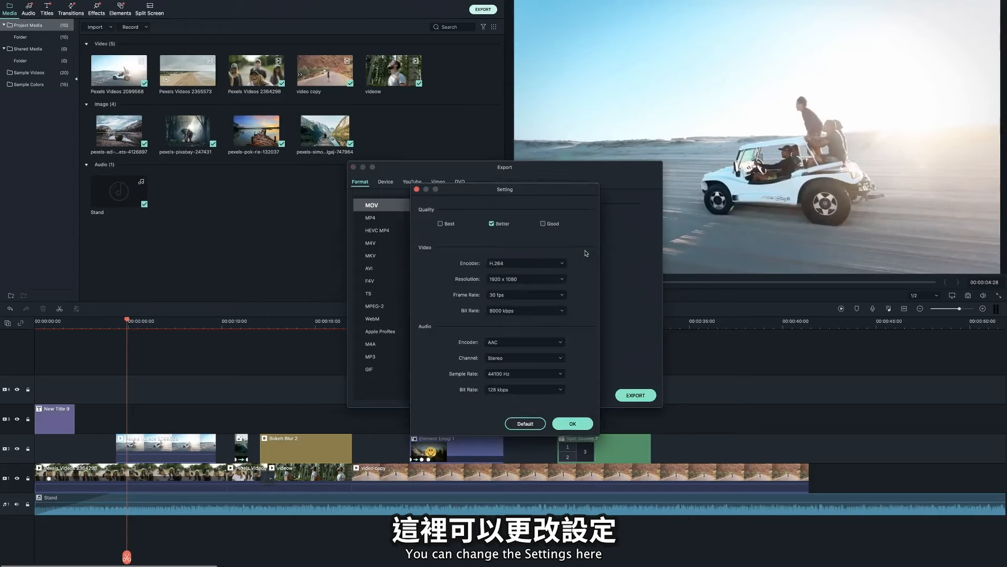